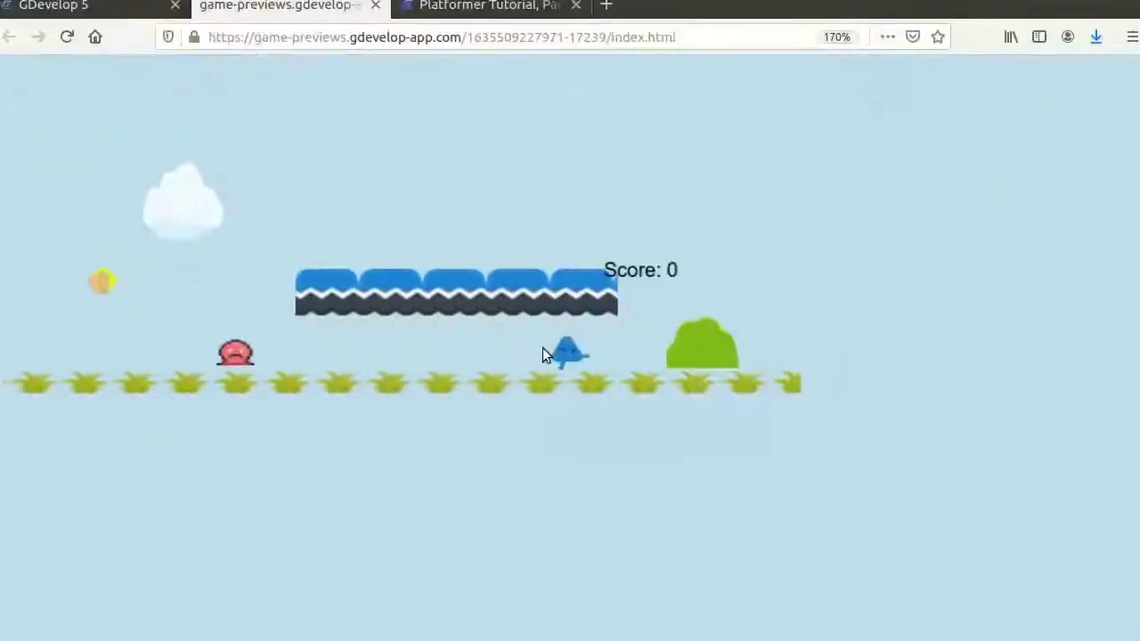
In the running preview, make the character jump and move left
key("space")
key("Left")
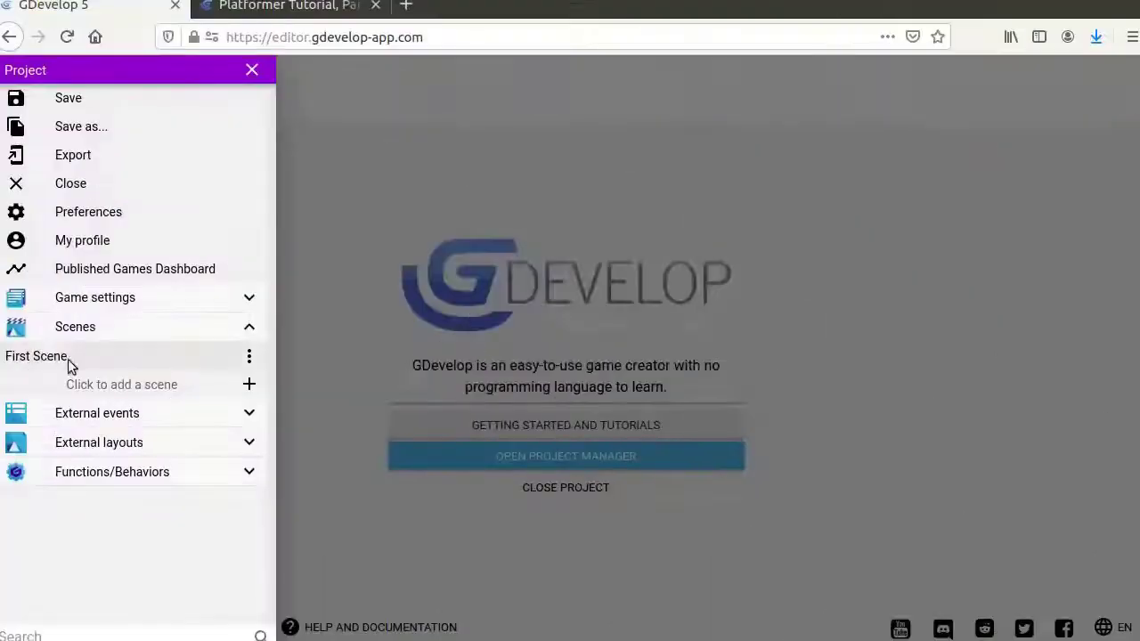
Create a Cloud sprite from the library cloud image and place a smaller instance in the scene
left_click(55, 360)
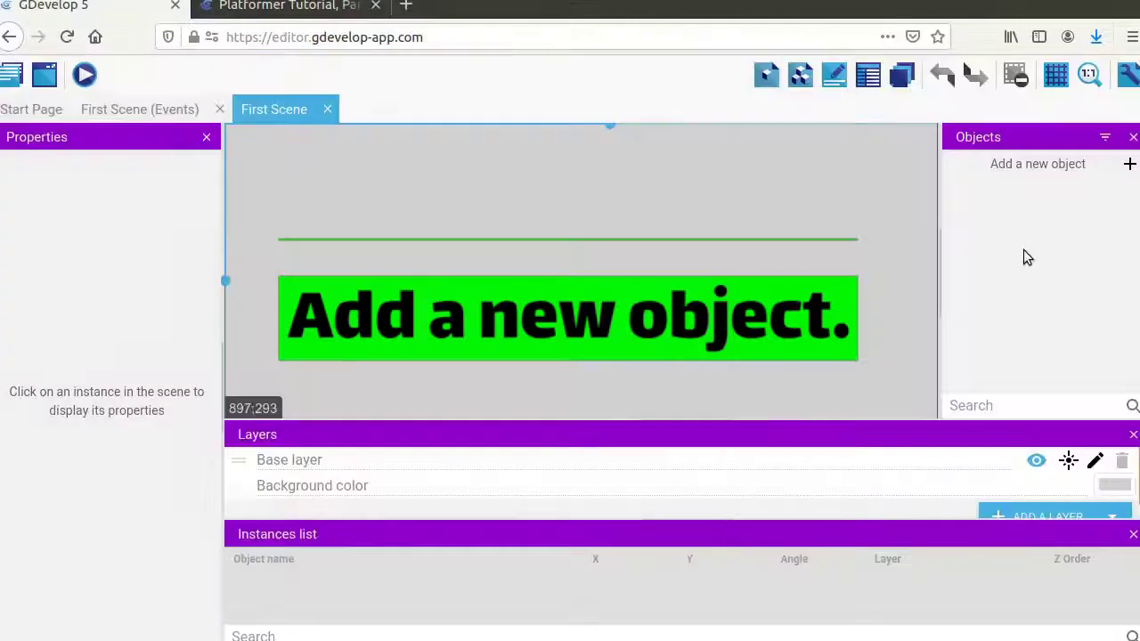
left_click(1129, 164)
left_click(287, 196)
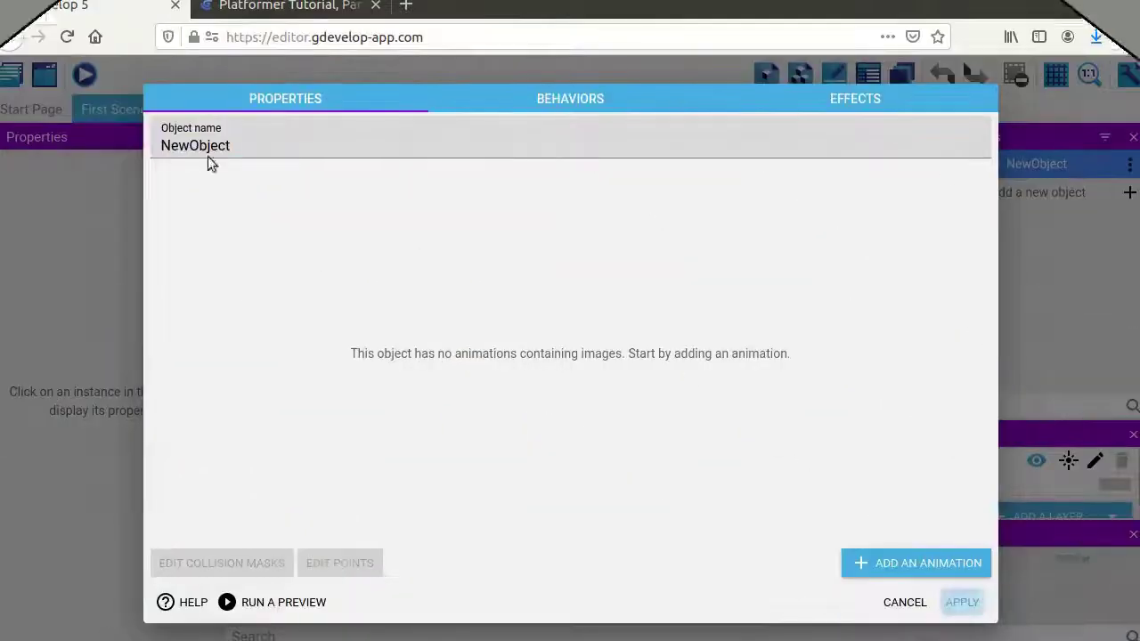
left_click(915, 563)
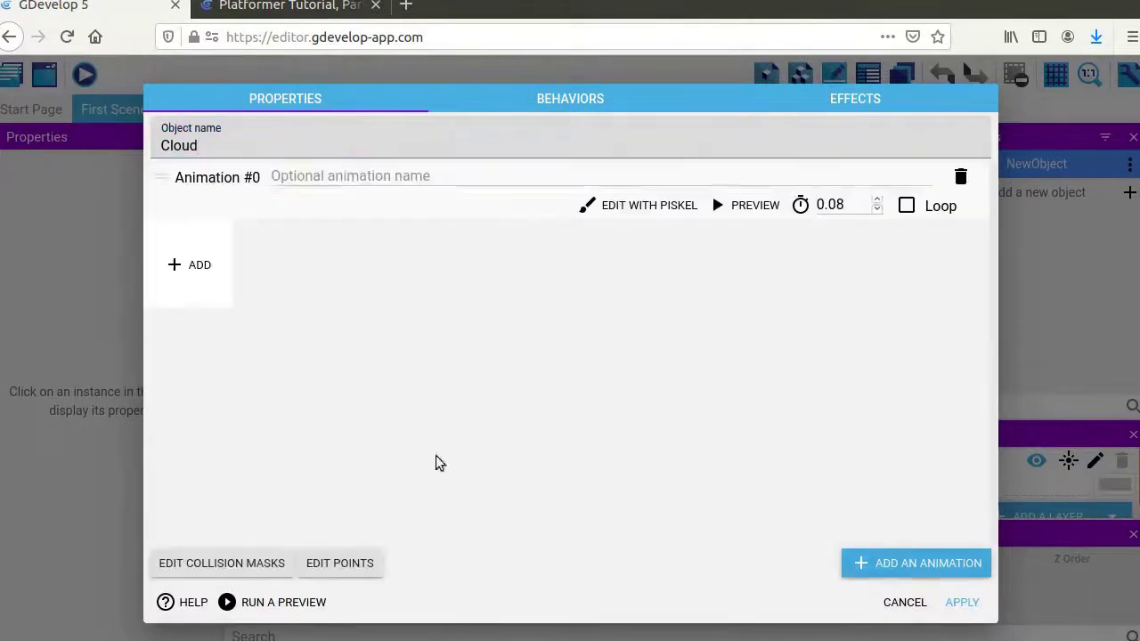
left_click(193, 270)
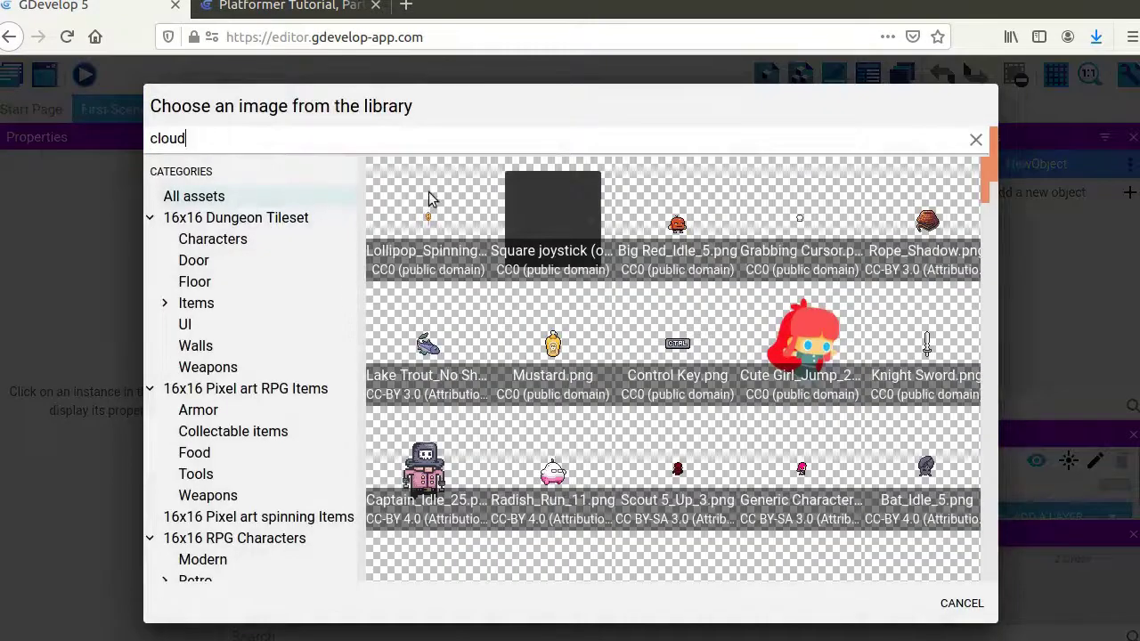
left_click(636, 223)
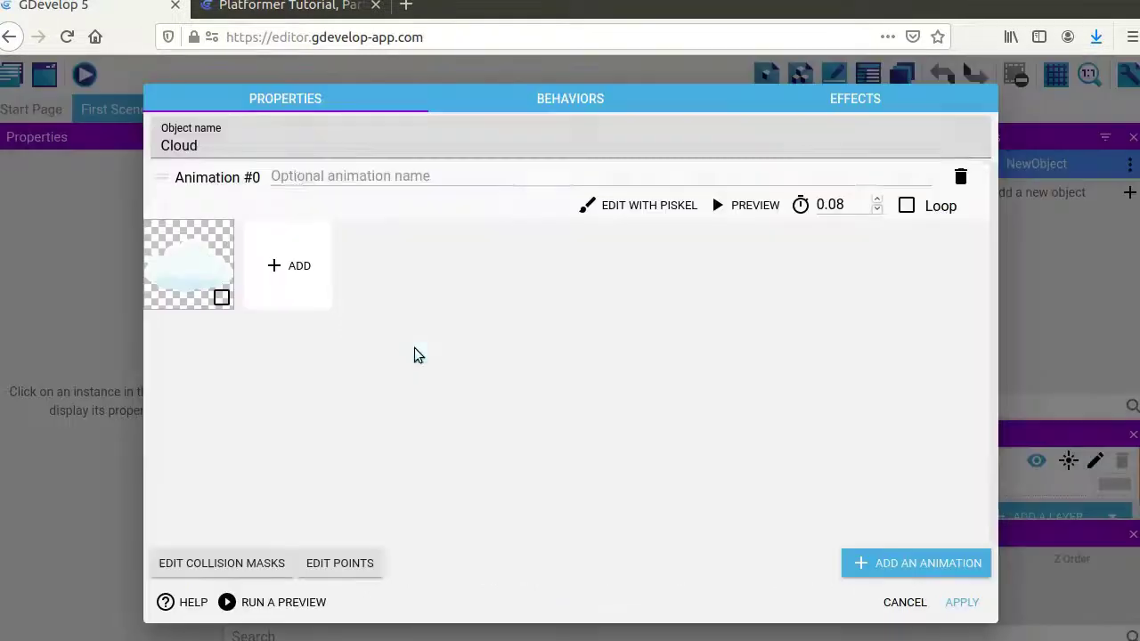
left_click(962, 602)
left_click_drag(496, 222, 361, 192)
left_click_drag(727, 387, 522, 276)
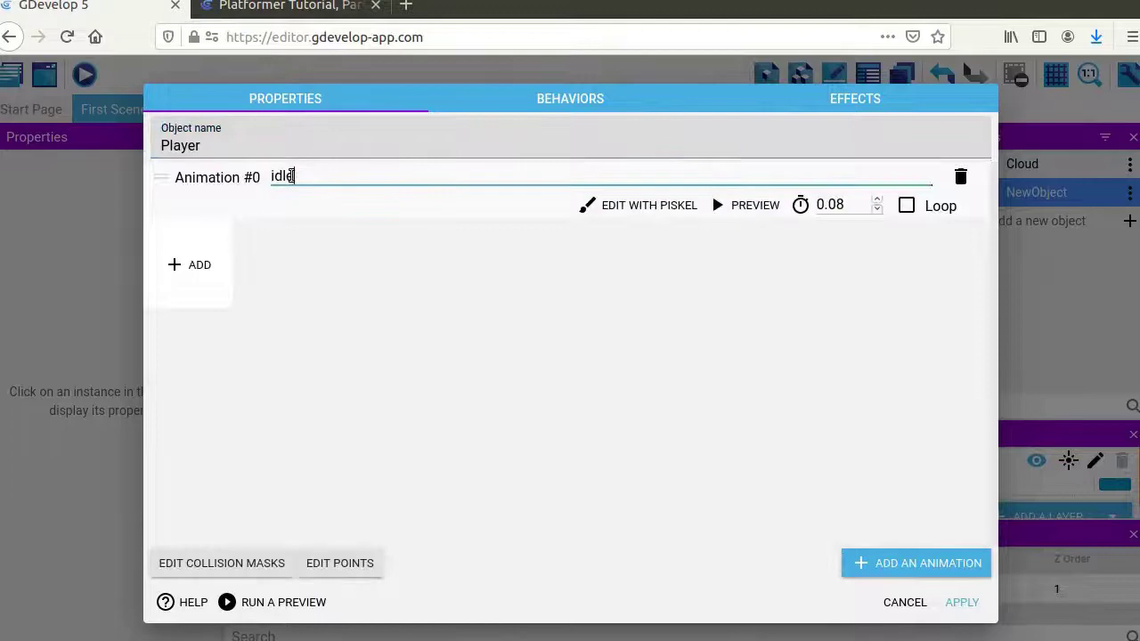
Give Player a blue idle image and a looping two-frame 'jumping' animation
left_click(180, 264)
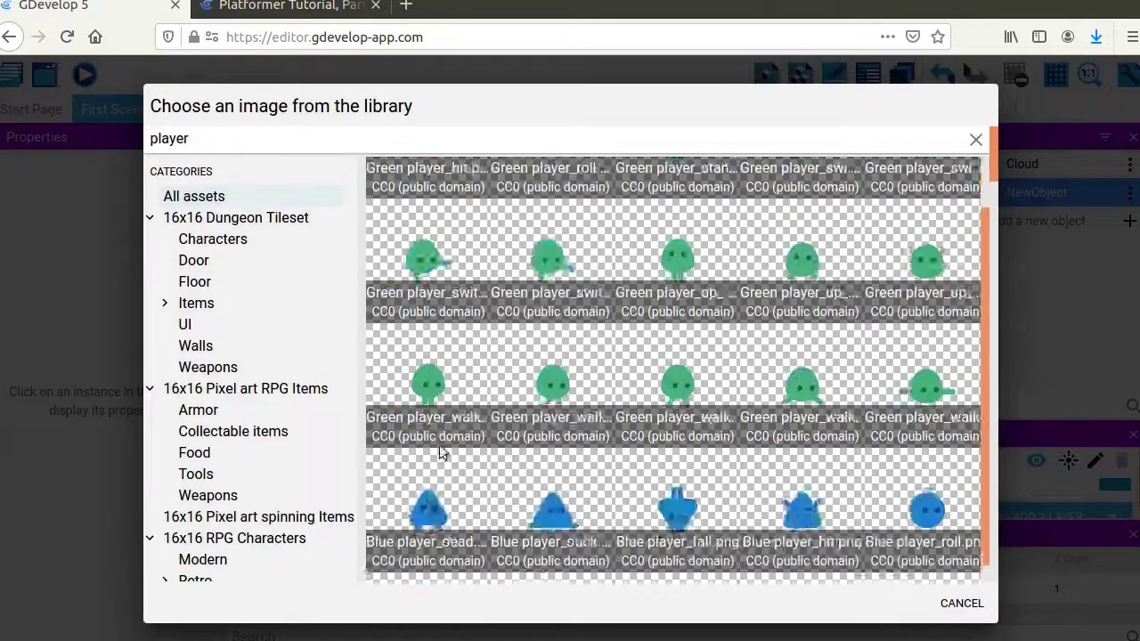
scroll(672, 369, "down", 3)
left_click(435, 476)
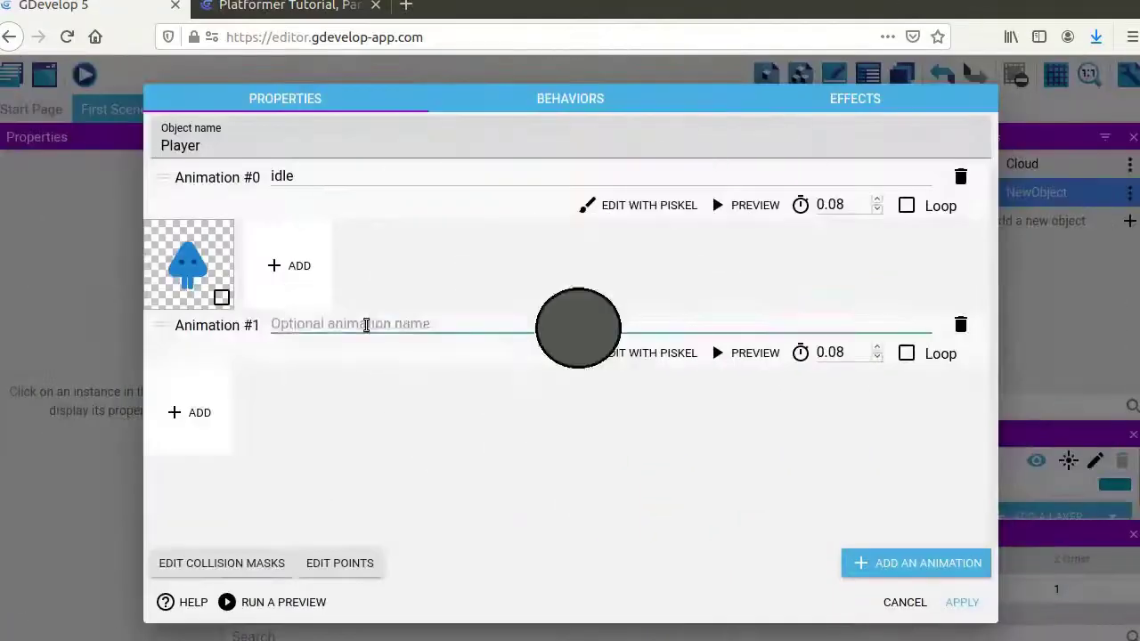
type("jumping")
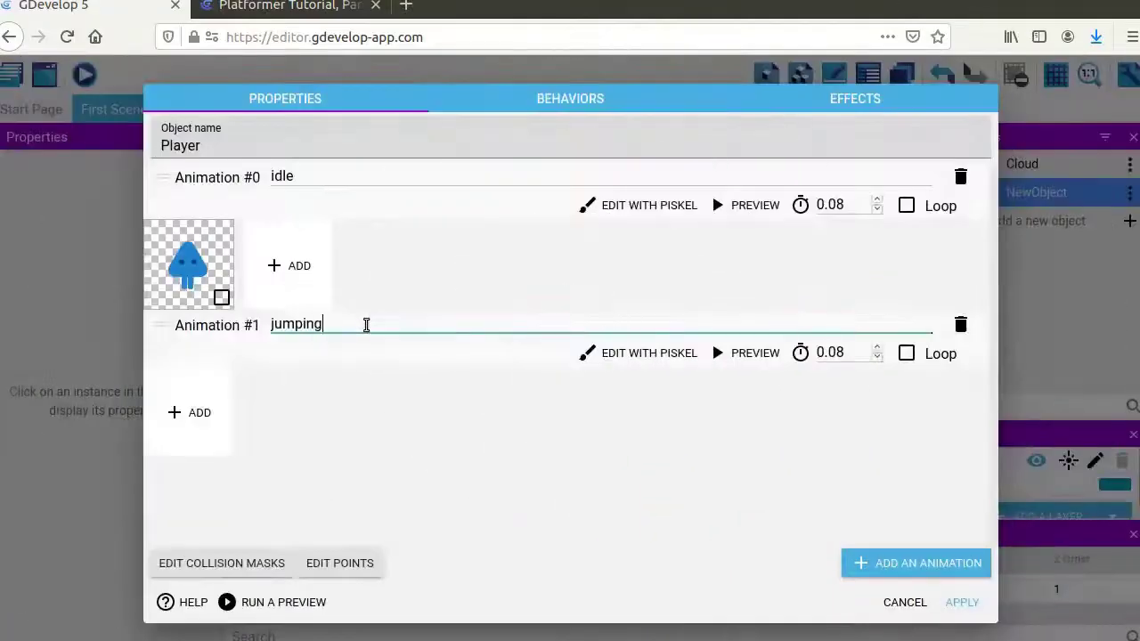
left_click(182, 414)
scroll(935, 358, "down", 3)
scroll(935, 358, "down", 1)
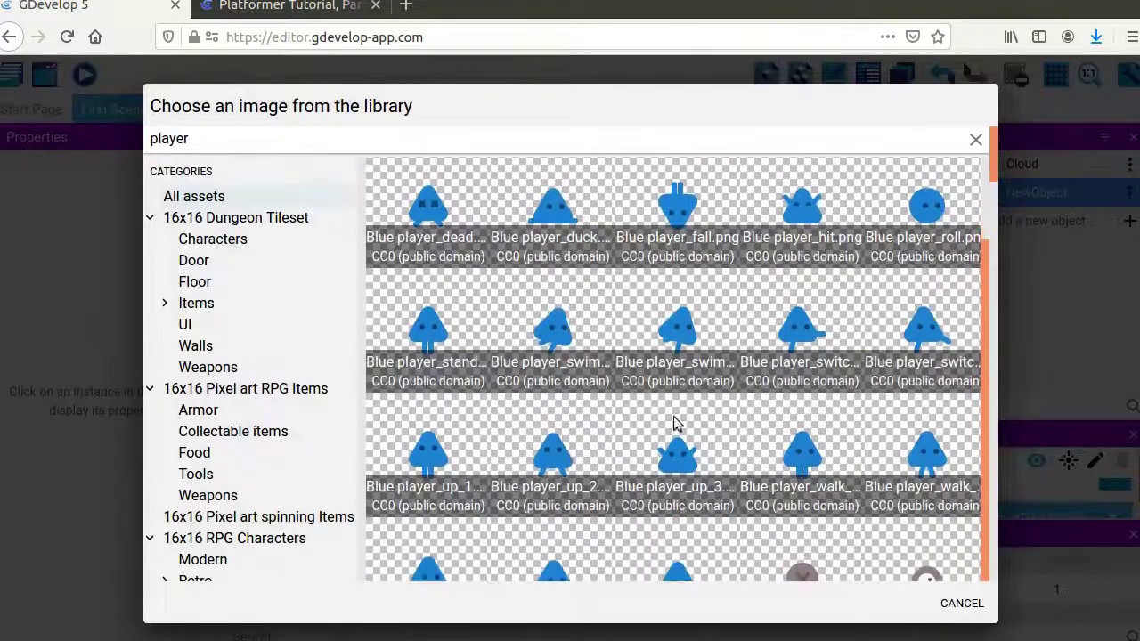
left_click(676, 454)
left_click(287, 412)
left_click(801, 406)
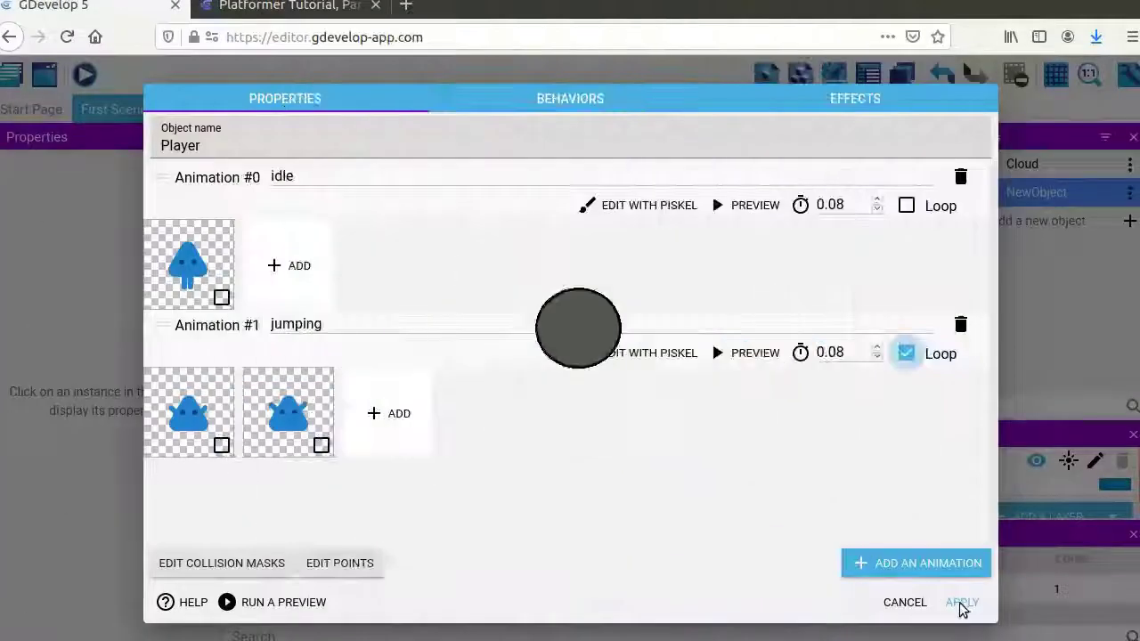
Add the Platformer character behavior to Player with ledge grabbing enabled
left_click(961, 603)
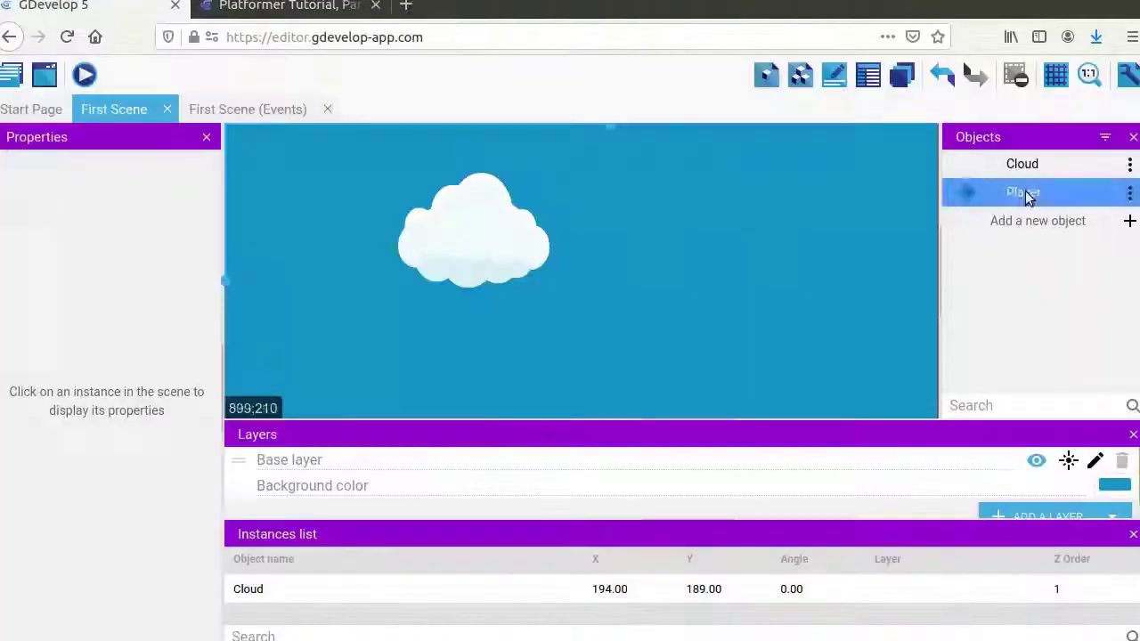
double_click(1024, 193)
left_click(569, 99)
left_click(845, 566)
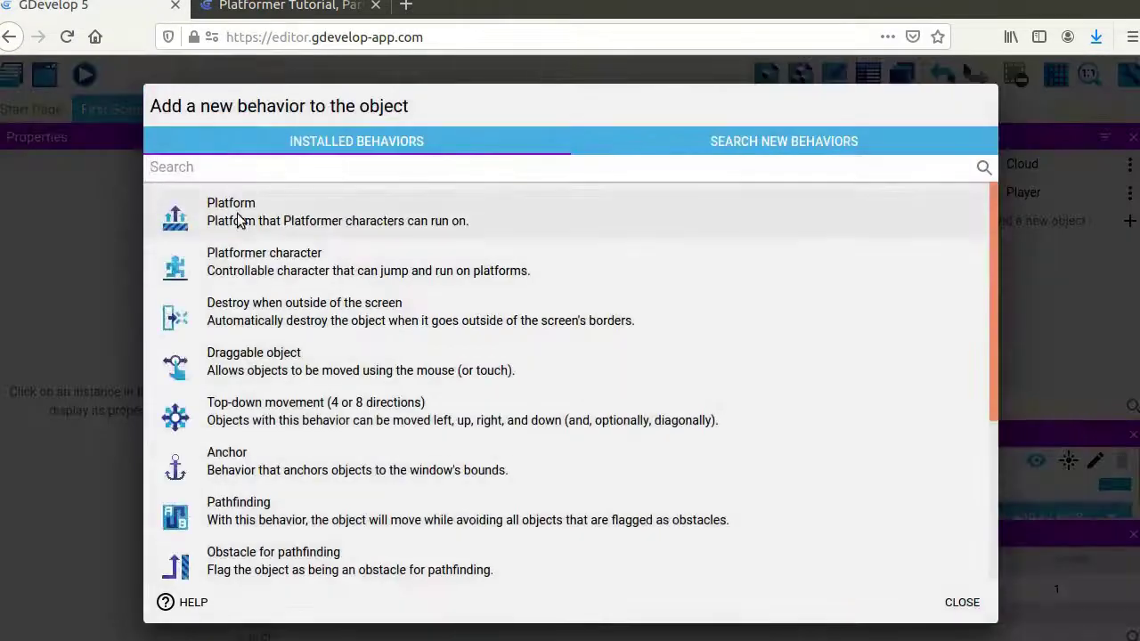
left_click(238, 214)
left_click(257, 260)
left_click(172, 228)
scroll(250, 279, "down", 3)
scroll(558, 308, "up", 3)
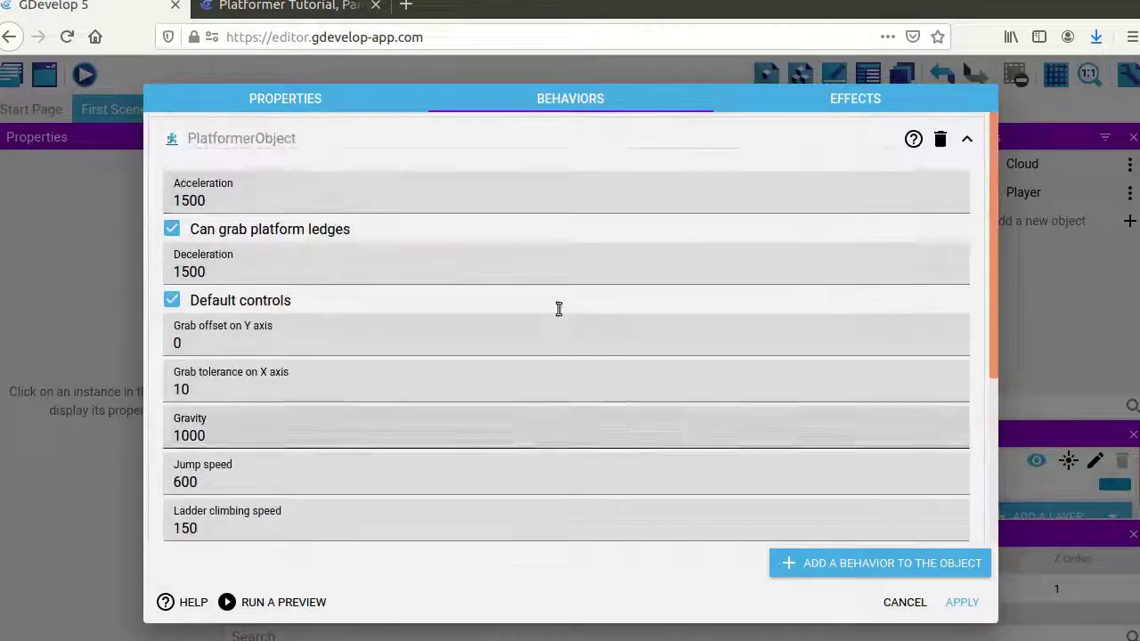
scroll(558, 308, "down", 3)
left_click(961, 603)
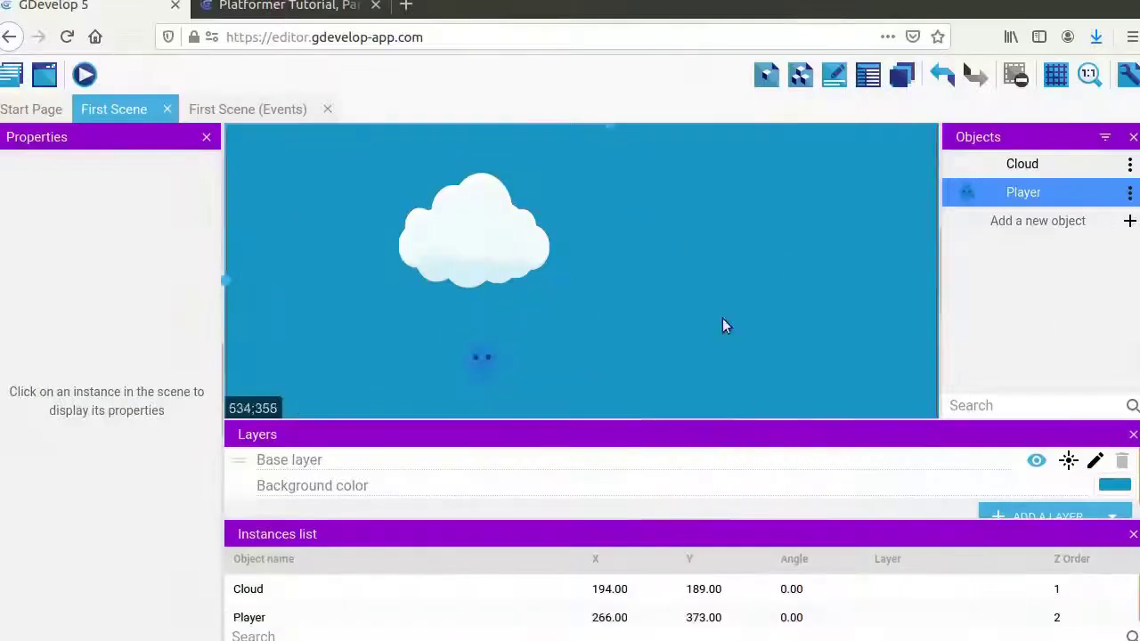
Place a Player instance beside the cloud and shrink the cloud
left_click_drag(473, 358, 439, 325)
left_click(472, 232)
left_click_drag(550, 288, 474, 248)
left_click_drag(439, 325, 560, 230)
Set the scene background colour to light blue in Scene properties
right_click(648, 230)
left_click(700, 306)
left_click(822, 376)
left_click(796, 481)
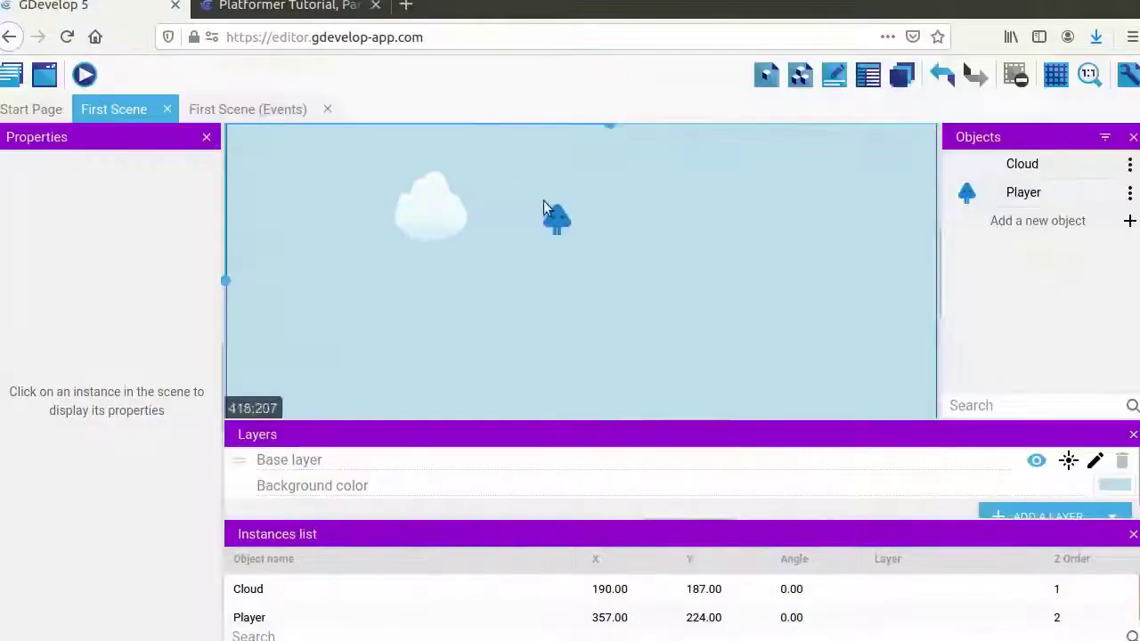
Add an event that centres the camera on Player
left_click(248, 109)
left_click(58, 140)
left_click(462, 134)
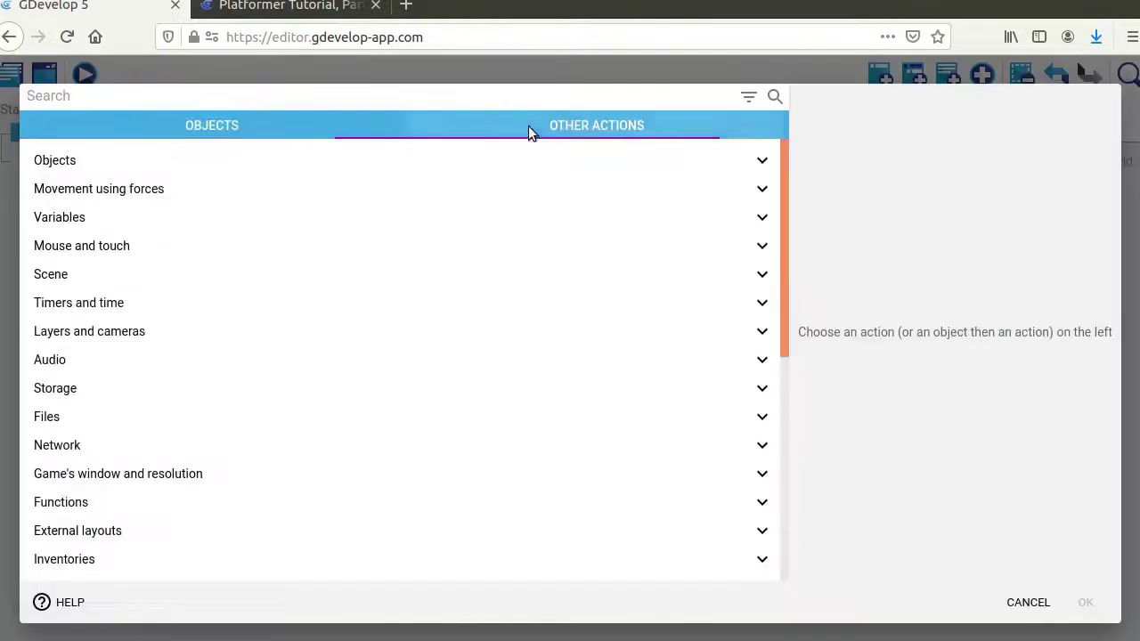
left_click(56, 333)
left_click(145, 363)
type("Player")
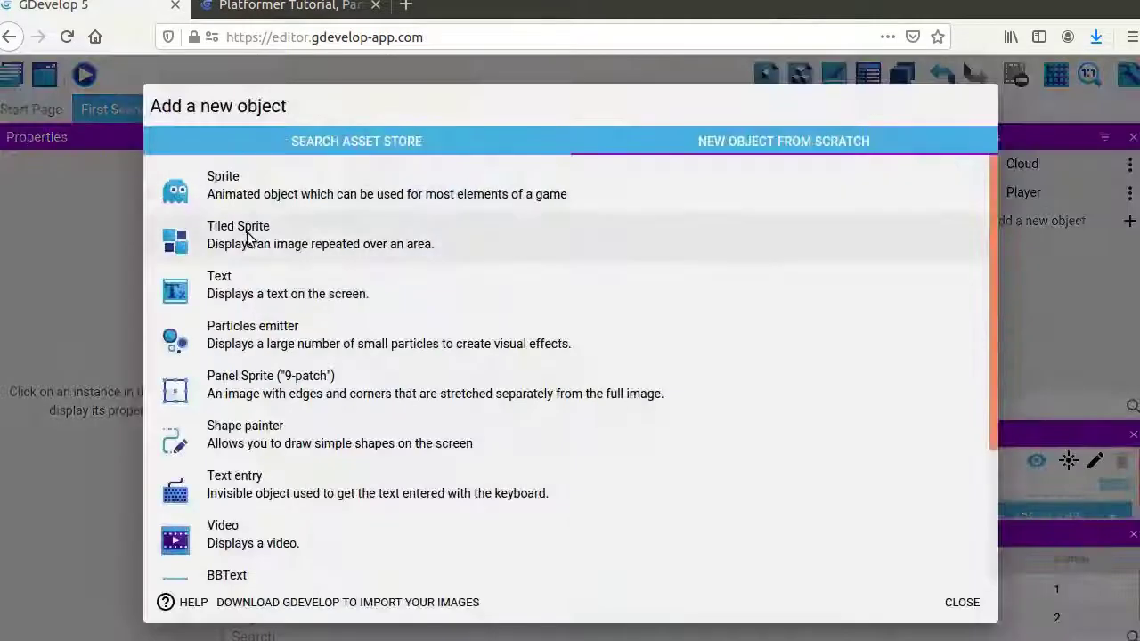
Create a Grass tiled sprite with the Platform behavior and stretch it into a wide ground strip
left_click(241, 223)
type("Grass")
left_click(268, 184)
left_click(279, 224)
key("ctrl+a")
type("grass")
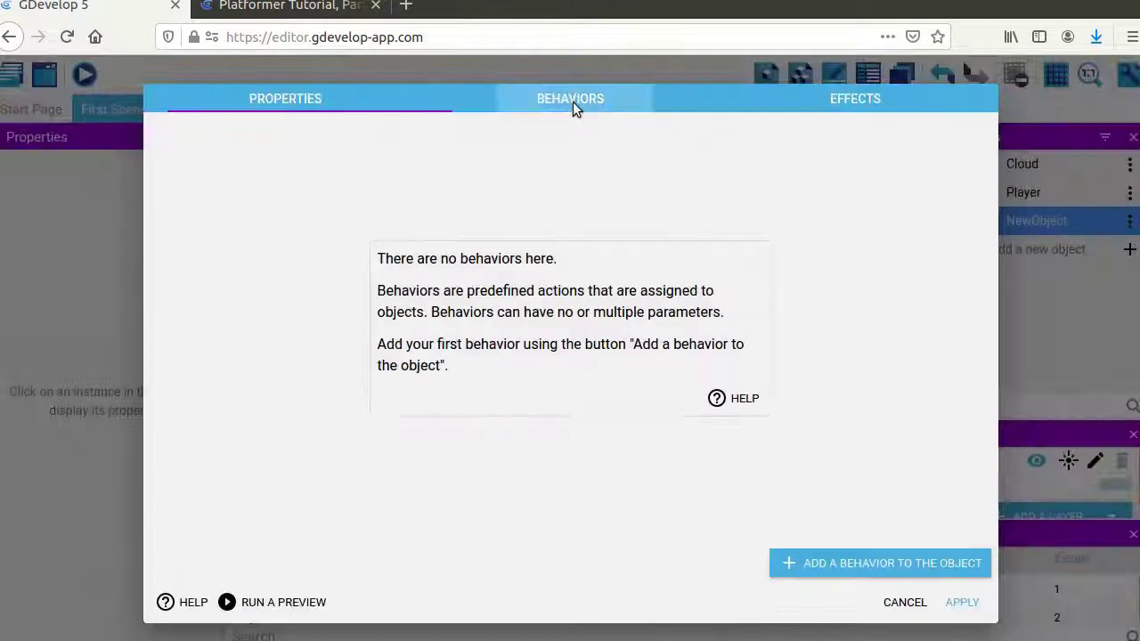
left_click(878, 562)
left_click(209, 203)
left_click(967, 608)
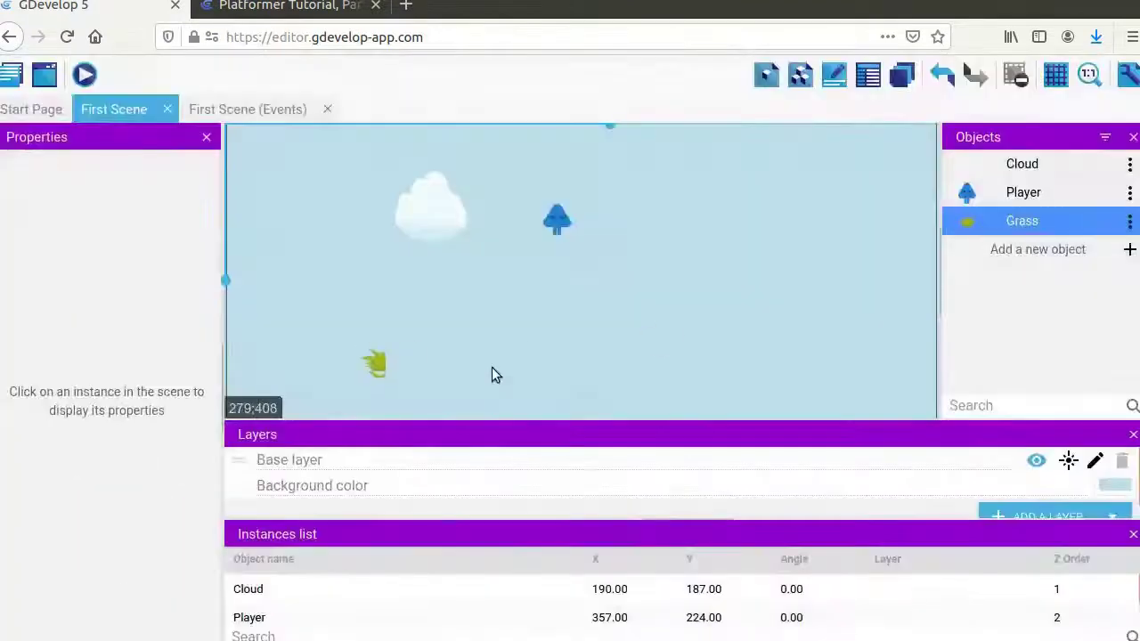
left_click(375, 370)
left_click_drag(386, 378, 746, 380)
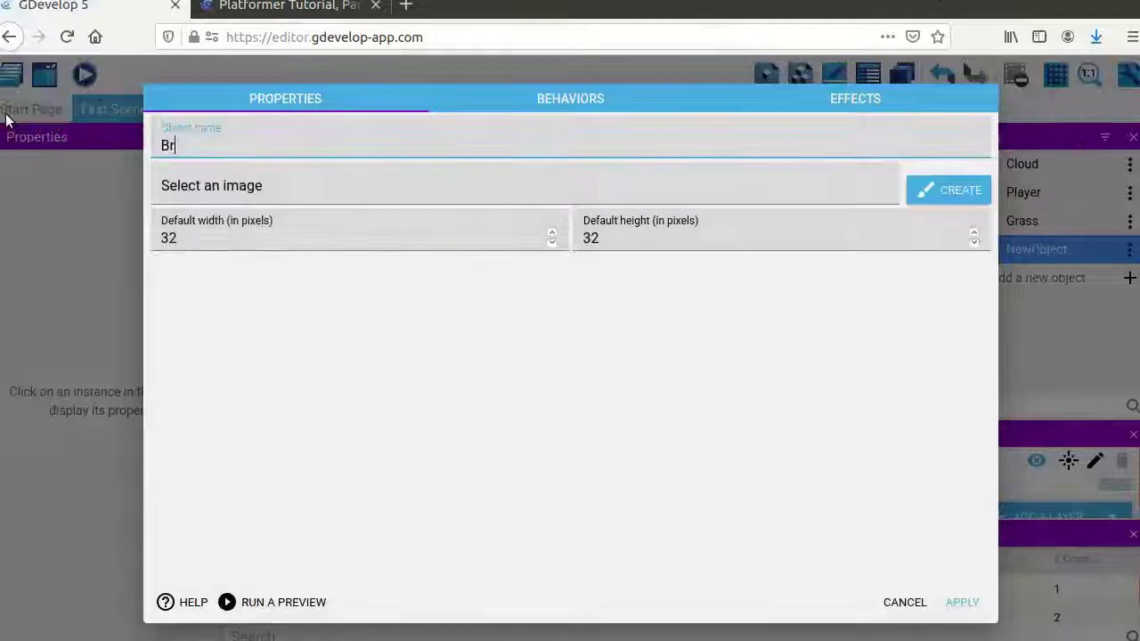
Create a Bridge tiled sprite and place it just above the grass
type("idge")
left_click(268, 184)
left_click(275, 223)
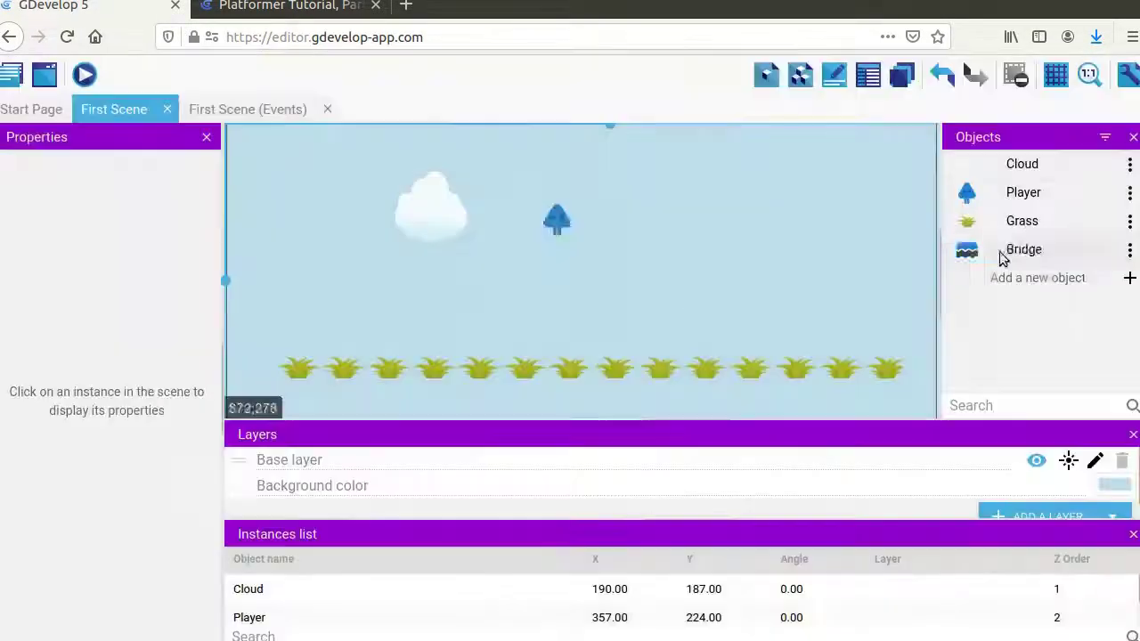
left_click_drag(1000, 254, 875, 328)
left_click_drag(813, 304, 784, 294)
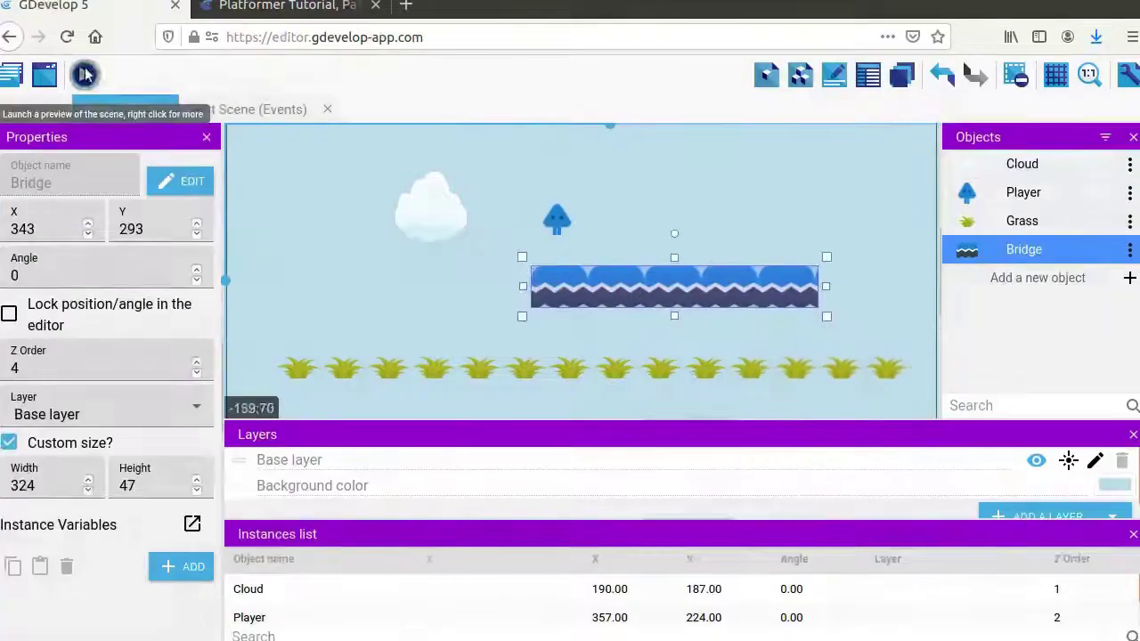
Preview the scene, walk the character around, and check the 'jumping' animation name in Player's editor
left_click(84, 74)
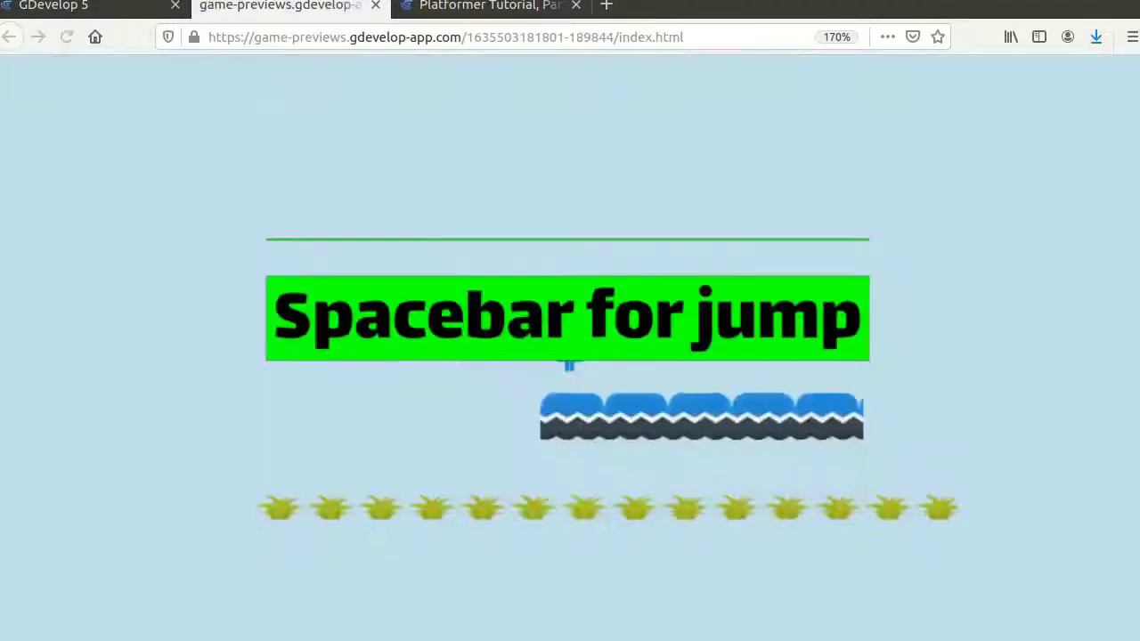
key("Left")
key("Right")
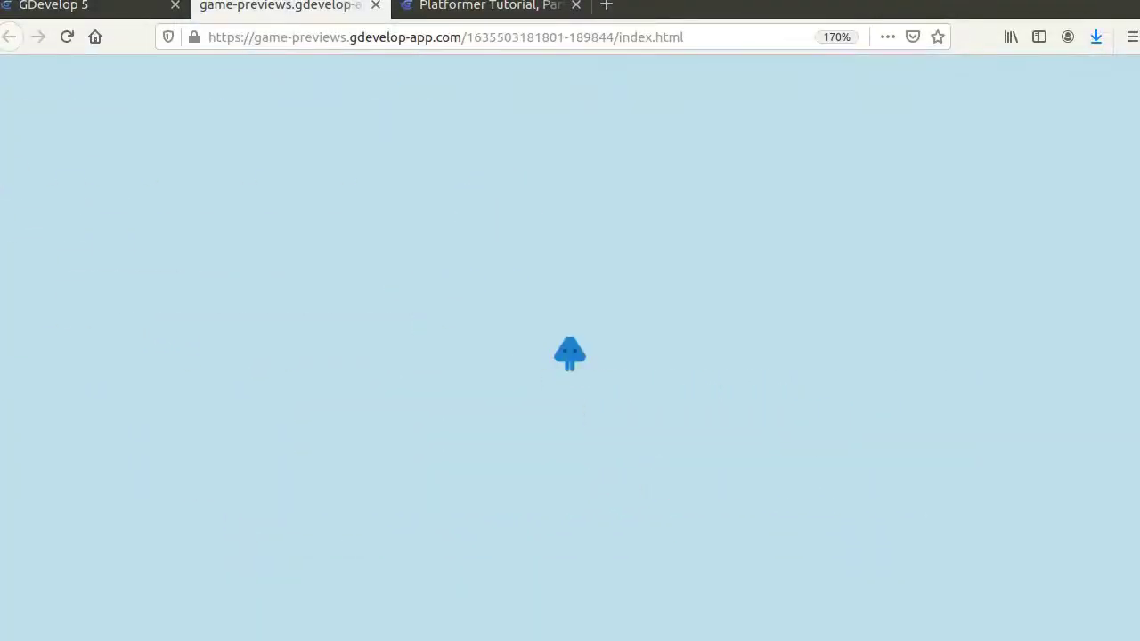
key("ctrl+w")
double_click(564, 228)
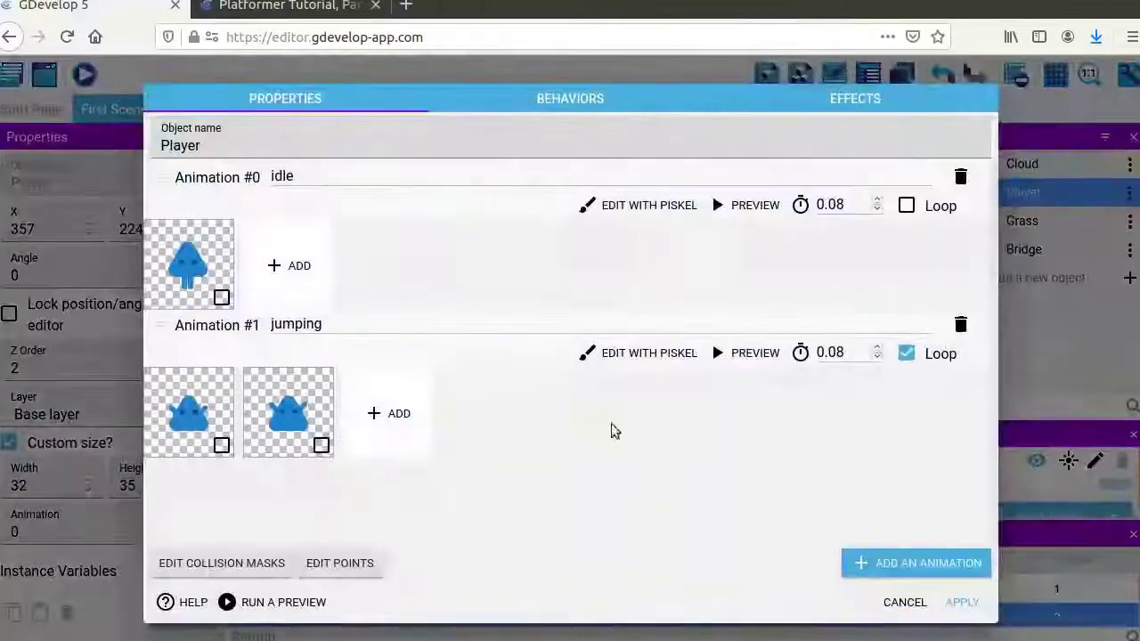
double_click(330, 326)
left_click(899, 603)
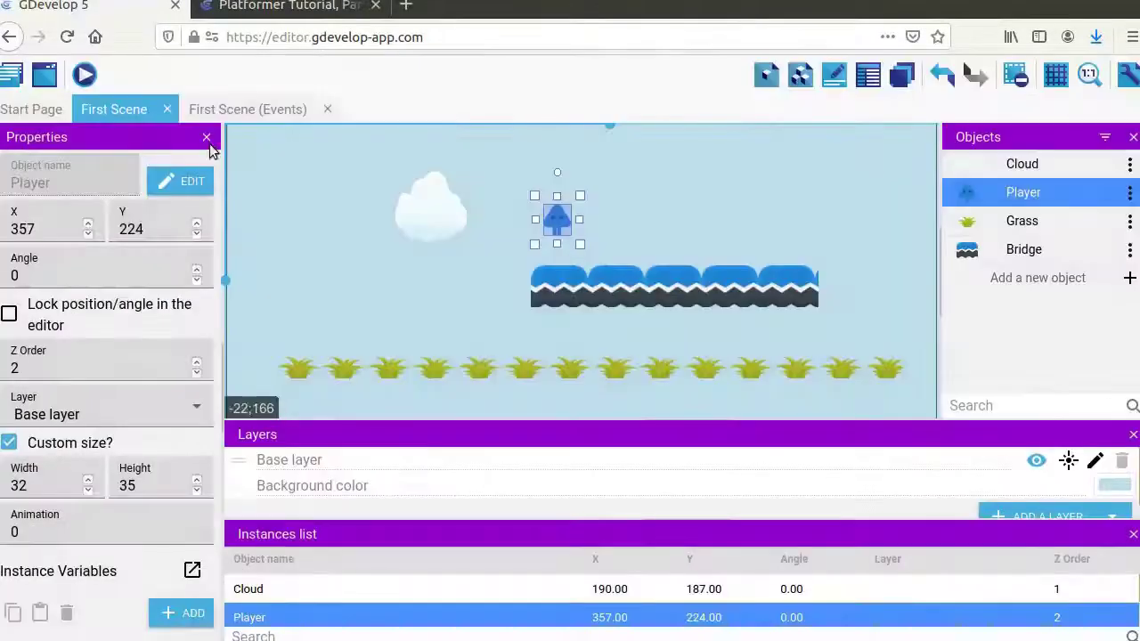
Add an event: when Player is jumping, change its animation to 'jumping'
left_click(224, 112)
left_click(85, 181)
left_click(81, 174)
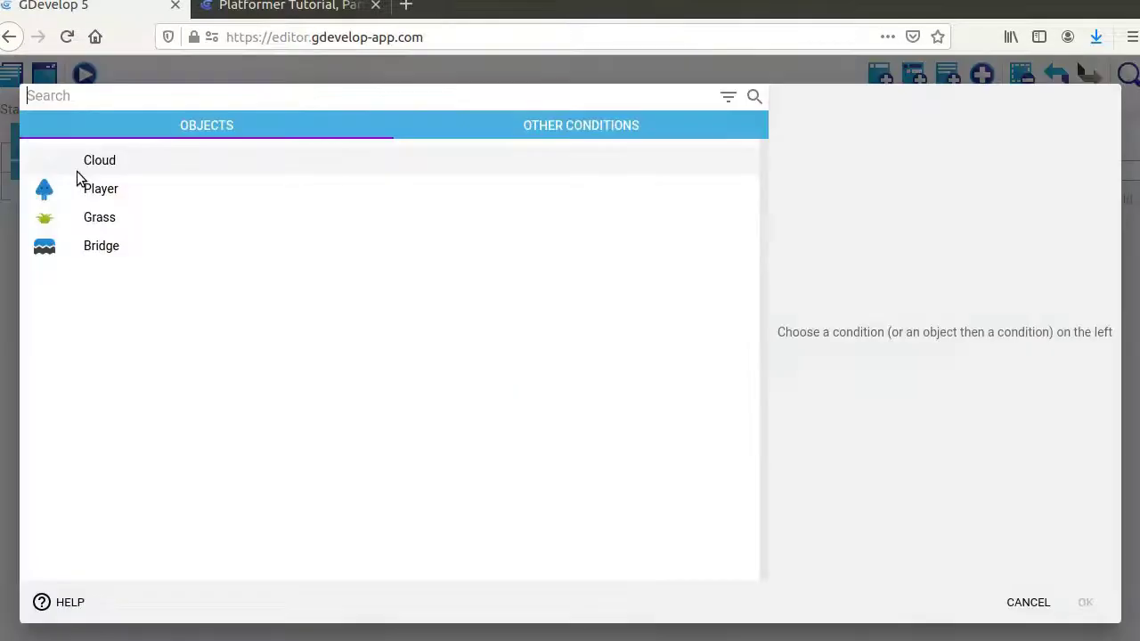
left_click(101, 188)
left_click(497, 249)
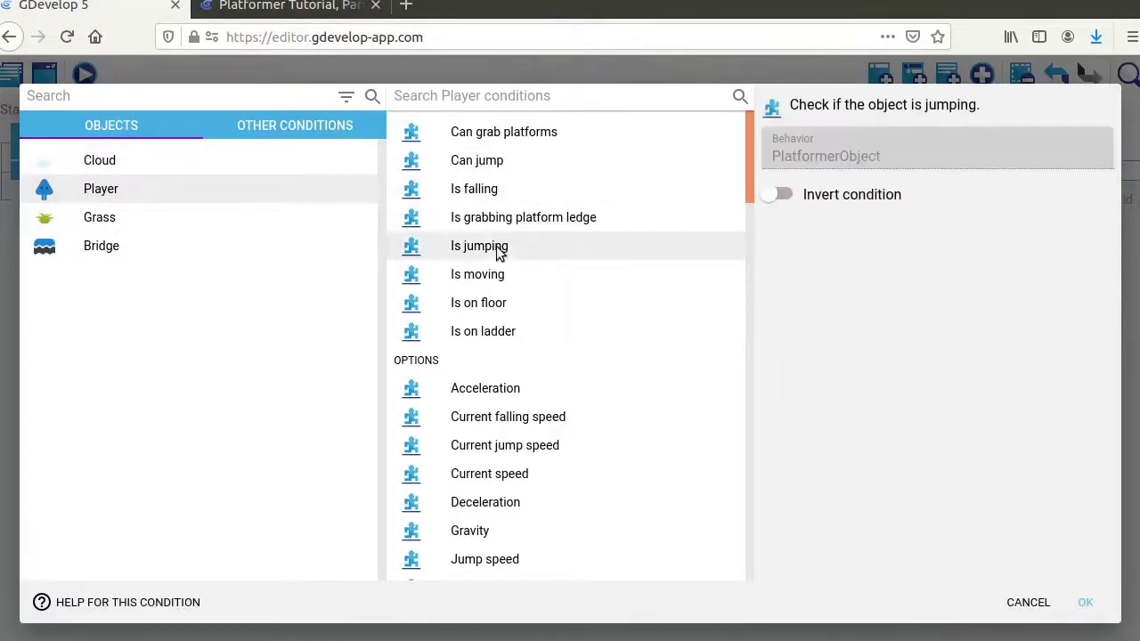
left_click(1088, 605)
left_click(452, 169)
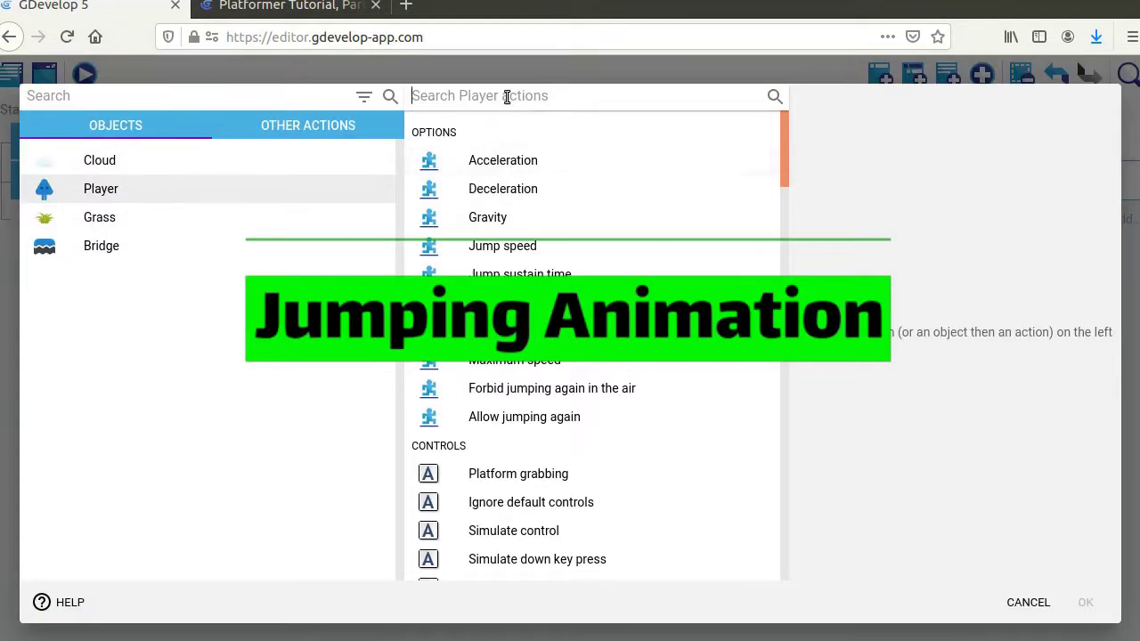
type("anim")
left_click(579, 328)
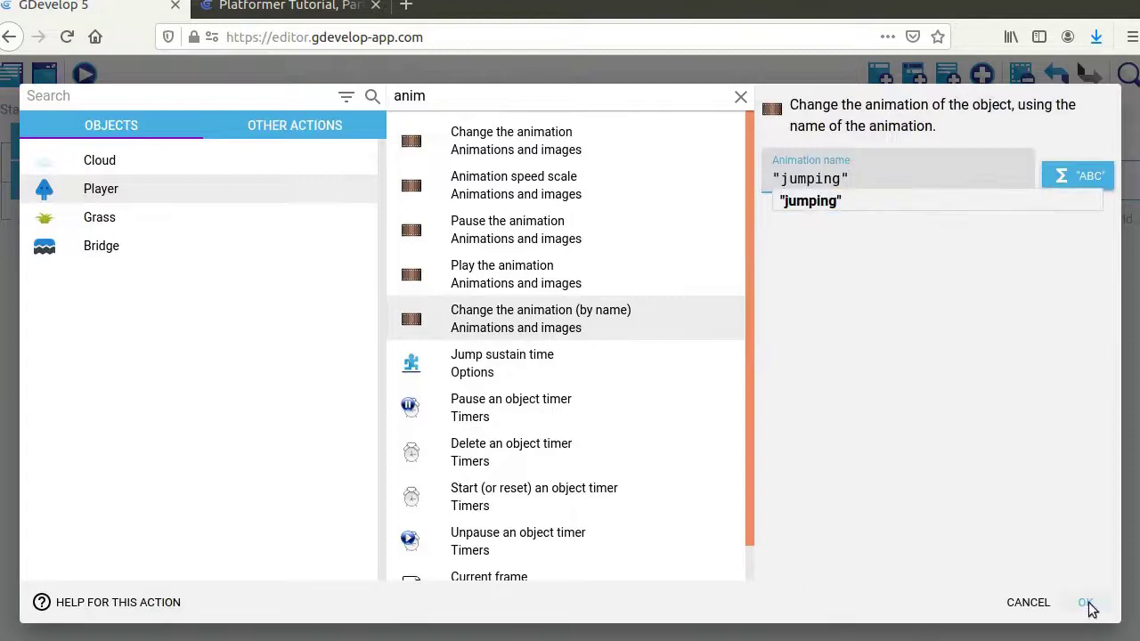
left_click(1086, 602)
left_click(125, 113)
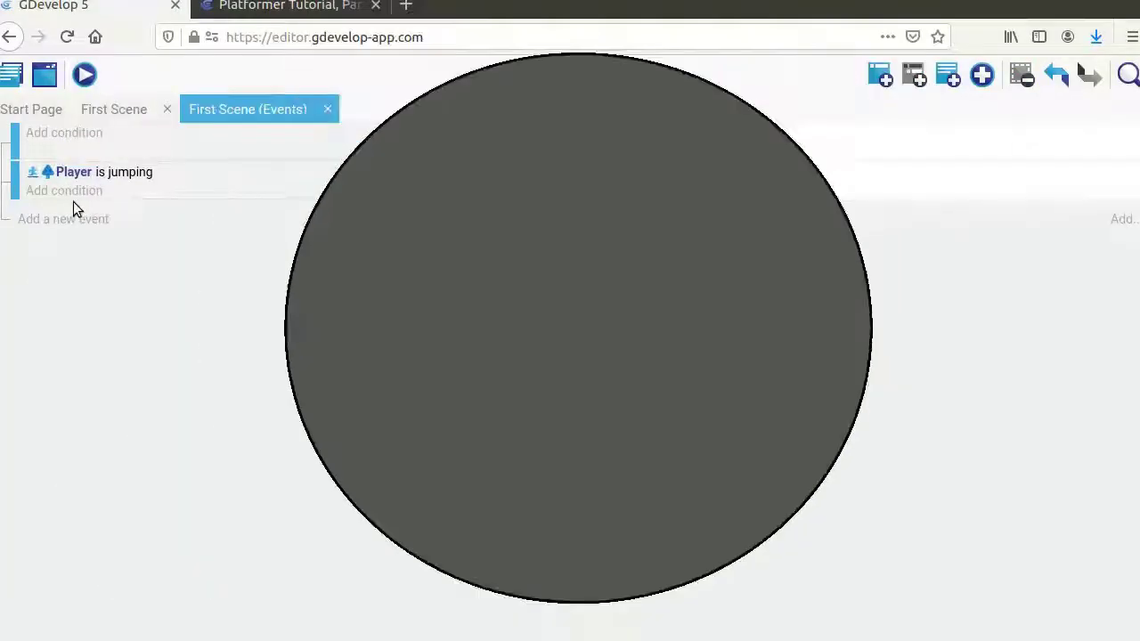
Add an event switching Player to a looping 'running' animation while on floor and moving
left_click(71, 190)
left_click(101, 189)
left_click(478, 302)
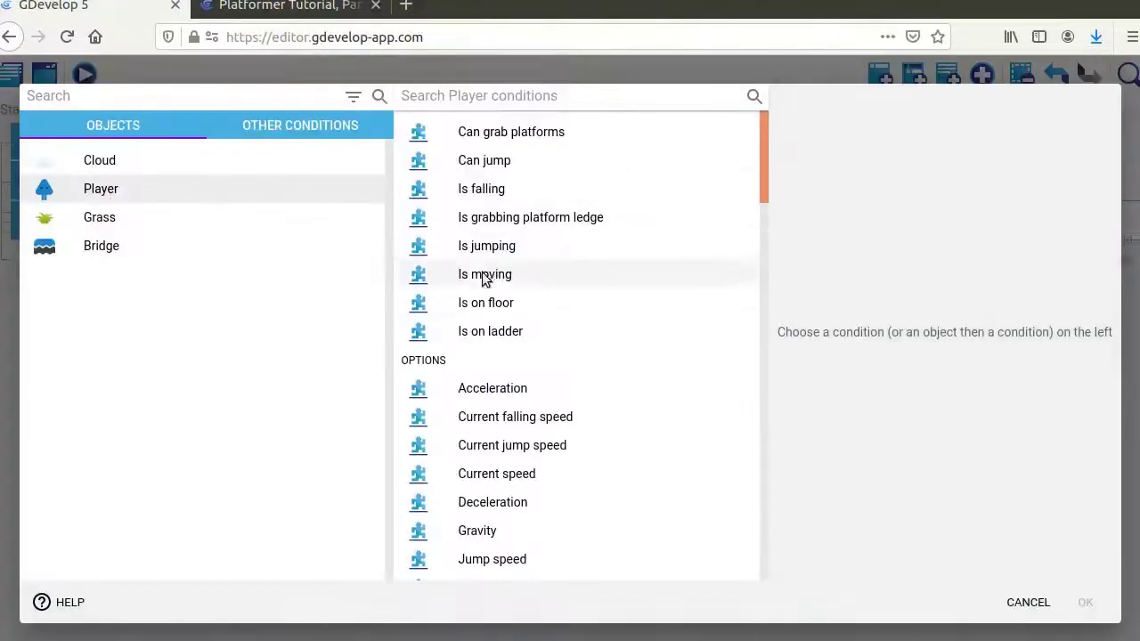
left_click(481, 274)
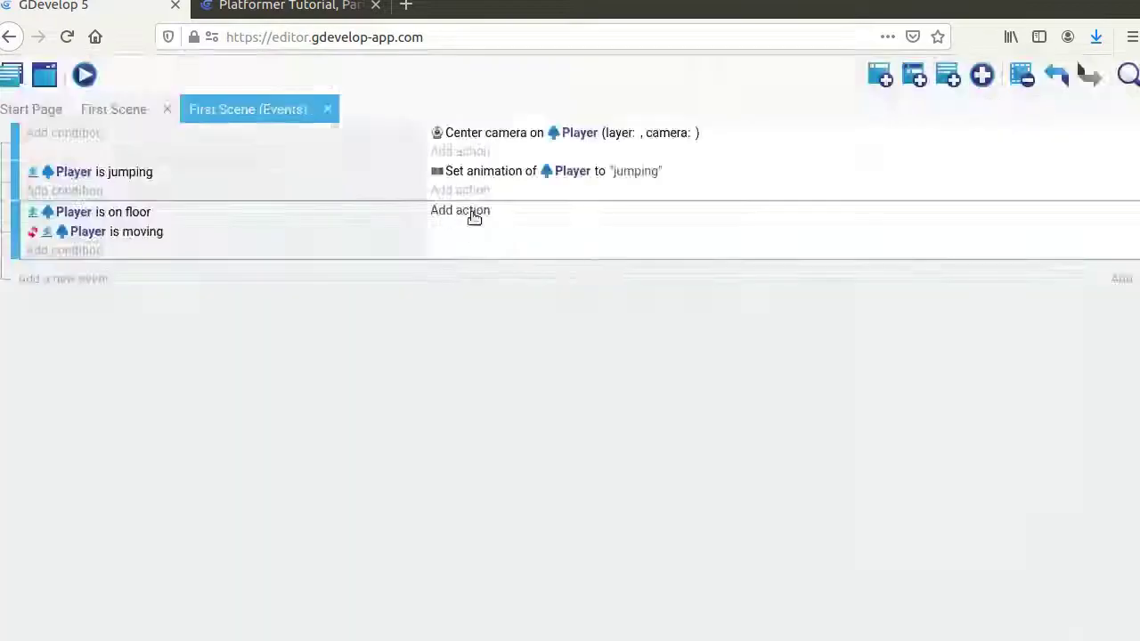
left_click(471, 214)
type("anima")
left_click(535, 313)
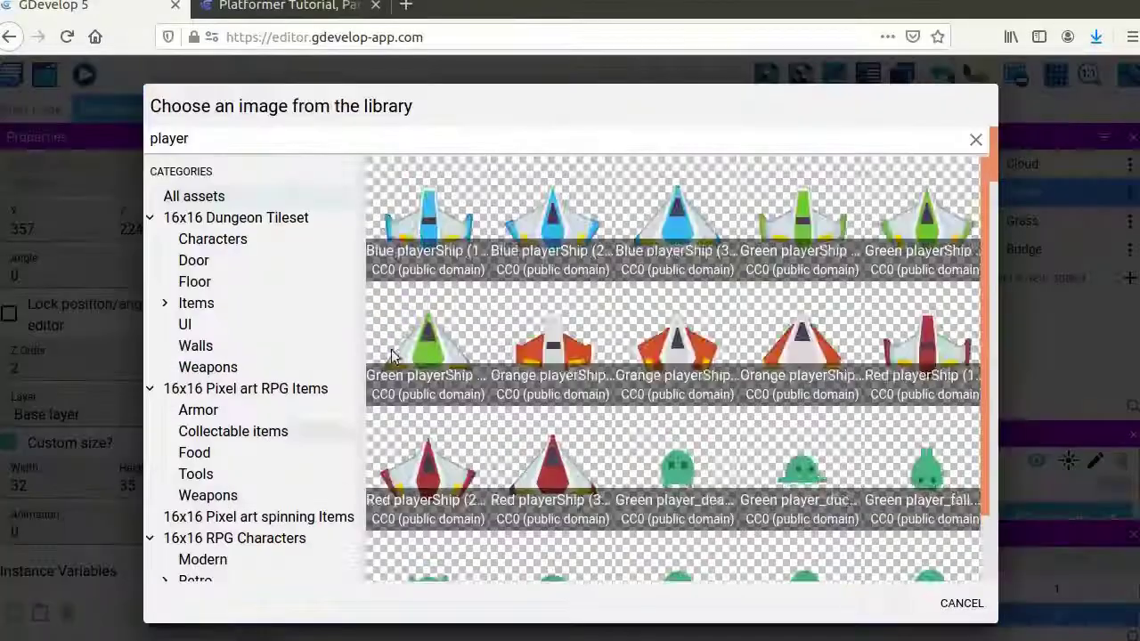
scroll(559, 335, "down", 5)
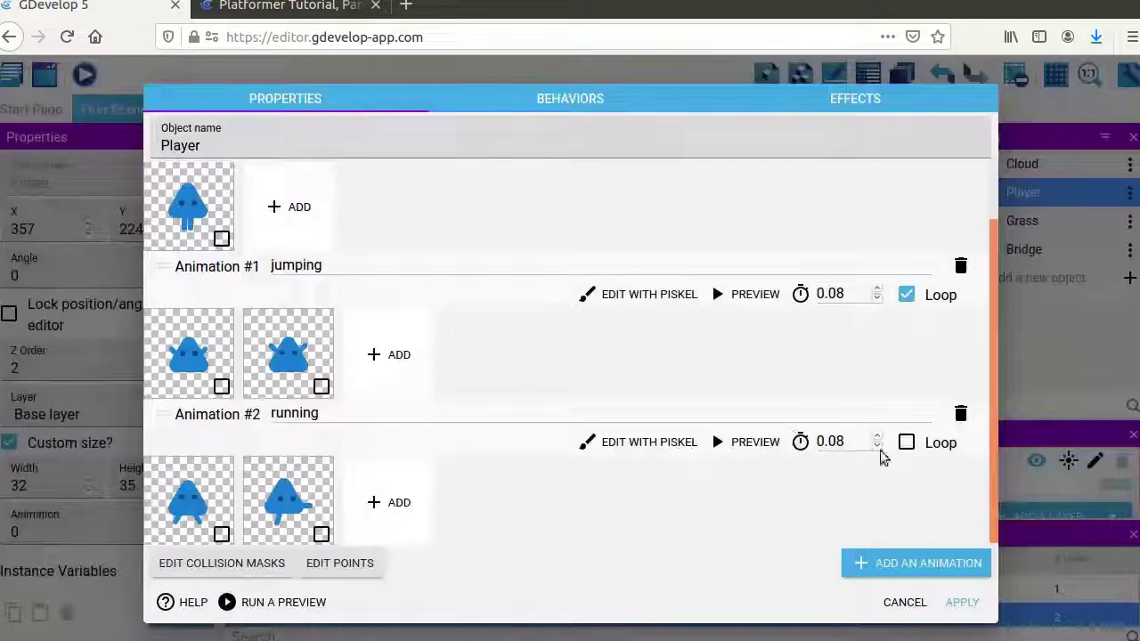
left_click(905, 440)
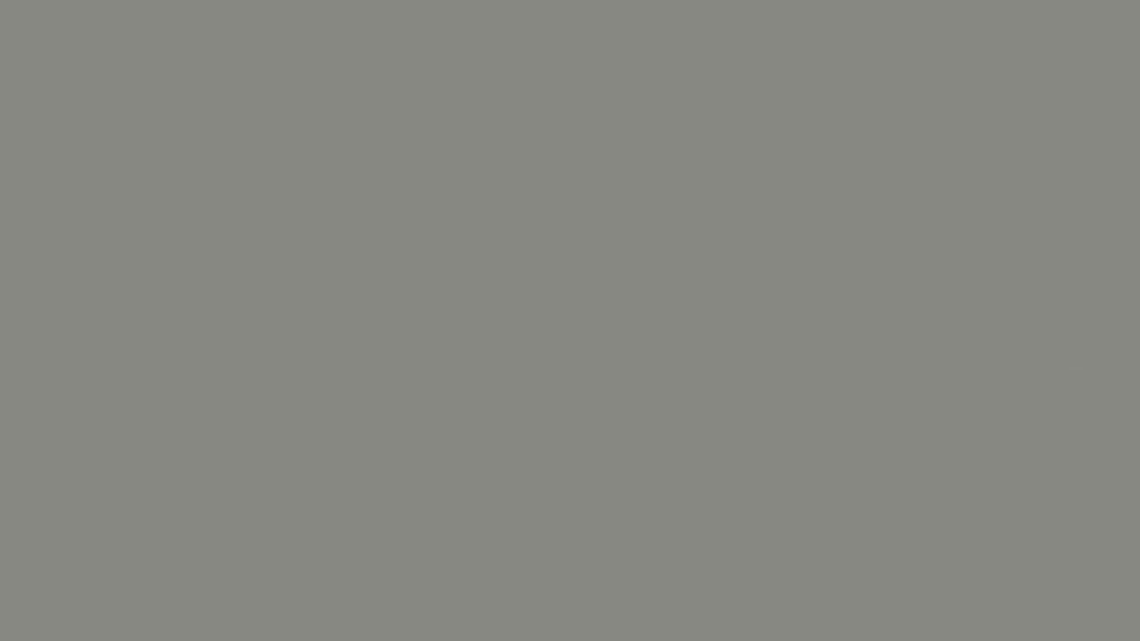
Preview the game, running the player right and left and jumping
left_click(85, 77)
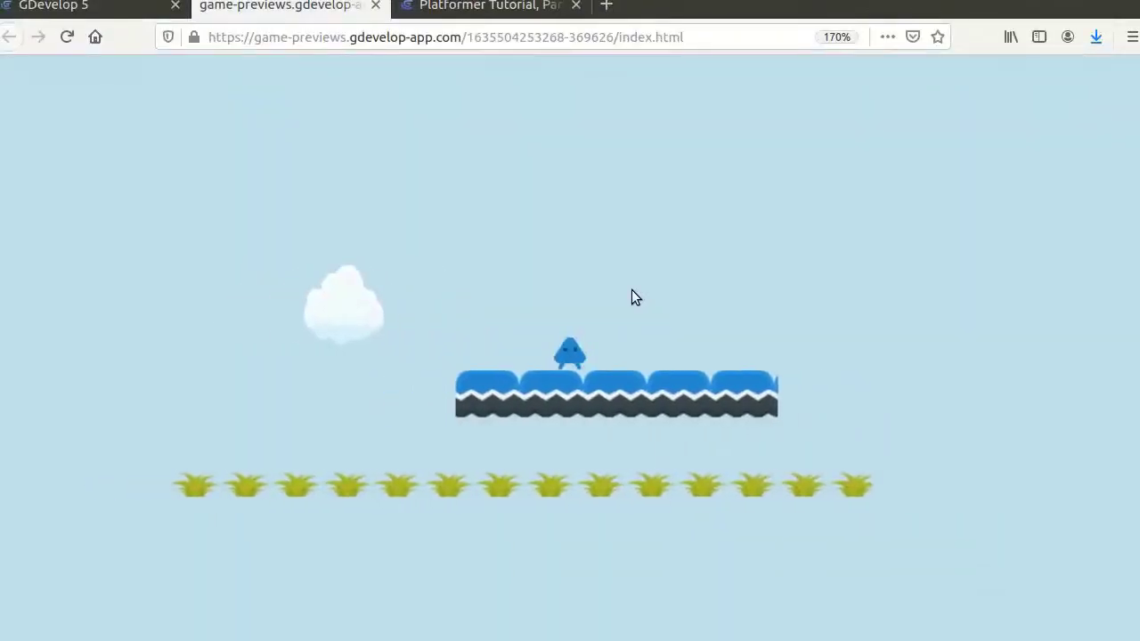
key("Right")
key("Left")
key("space")
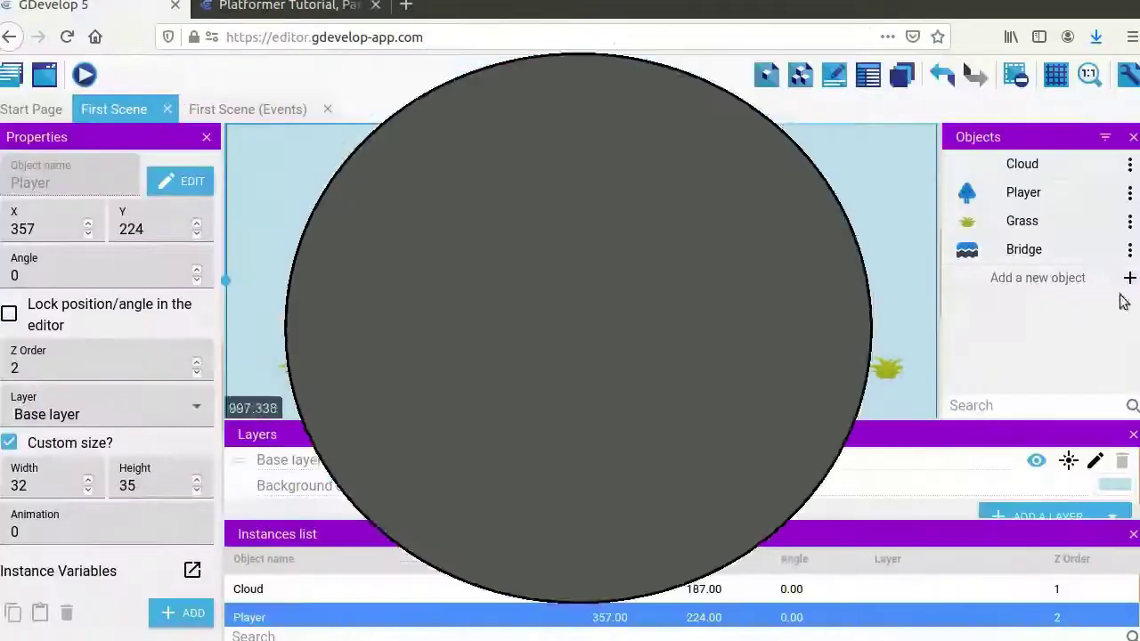
Create a Coin sprite with a library coin image and place one left of the cloud
left_click(1126, 279)
left_click(213, 182)
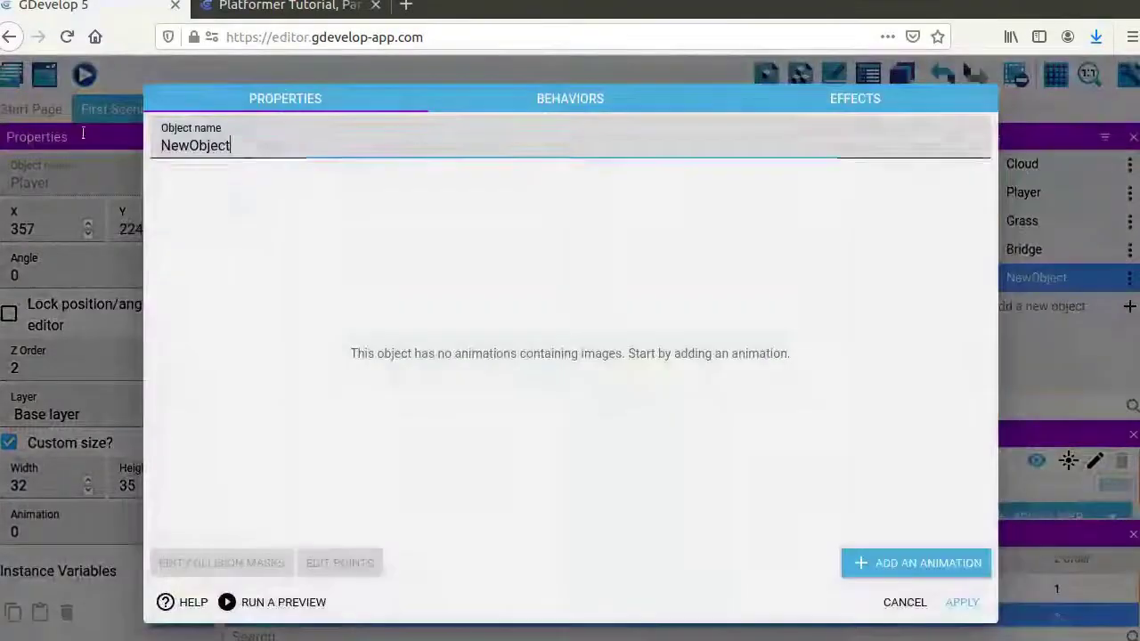
left_click(926, 564)
left_click(178, 268)
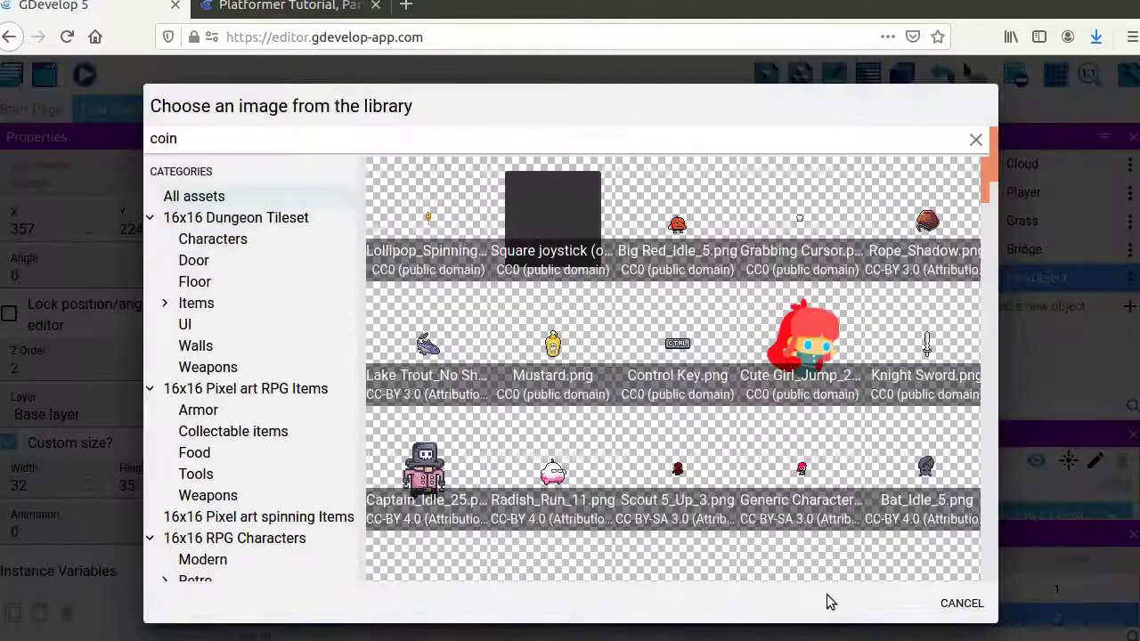
left_click(423, 224)
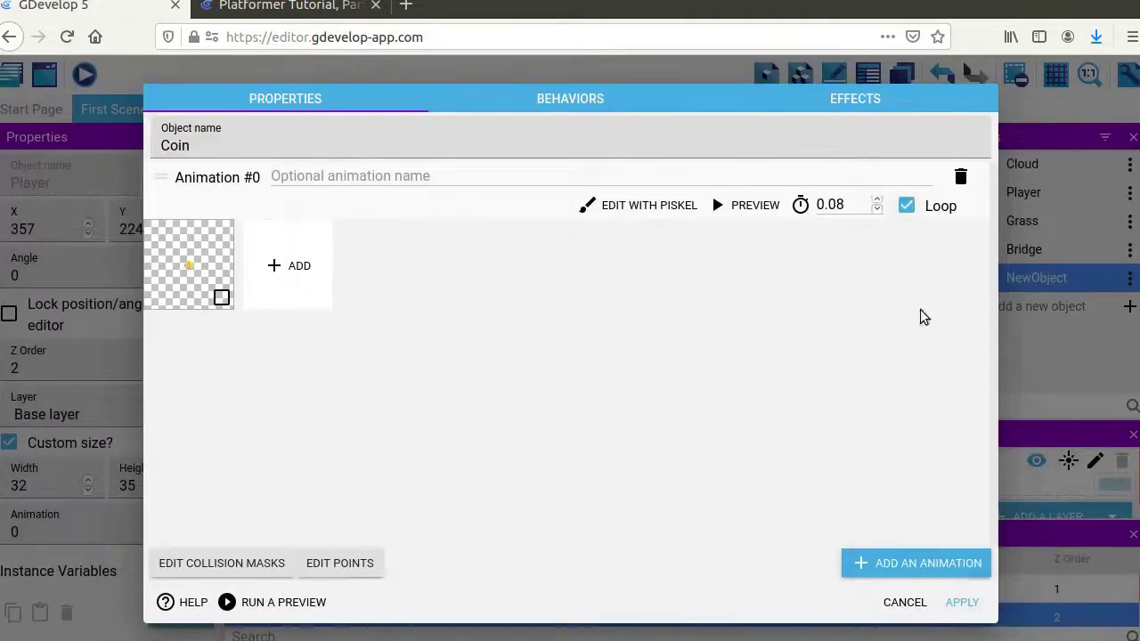
key("Return")
left_click_drag(376, 294, 364, 288)
key("Escape")
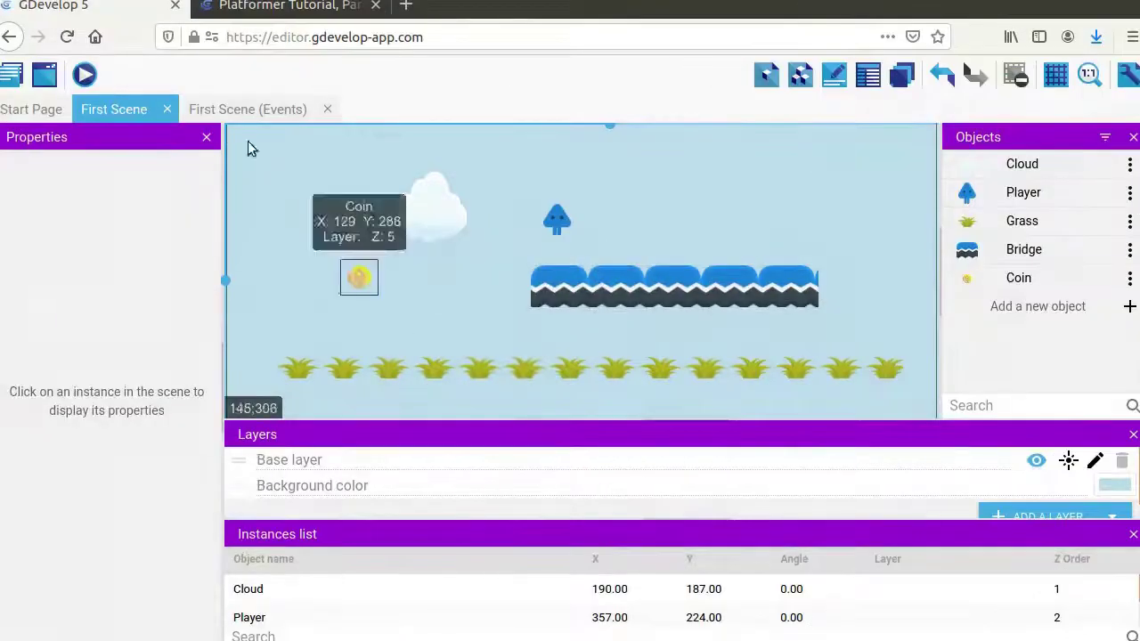
Add an event with the condition Player is in collision with Coin
left_click(248, 109)
left_click(80, 336)
left_click(147, 333)
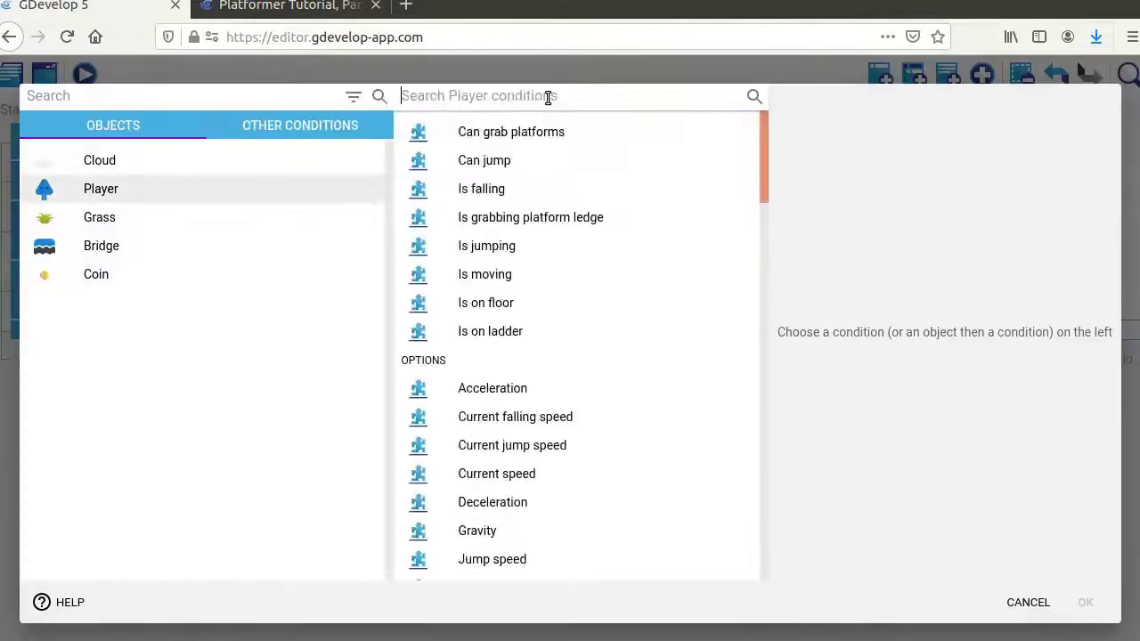
left_click(547, 96)
type("collin")
key("BackSpace")
type("s")
left_click(511, 139)
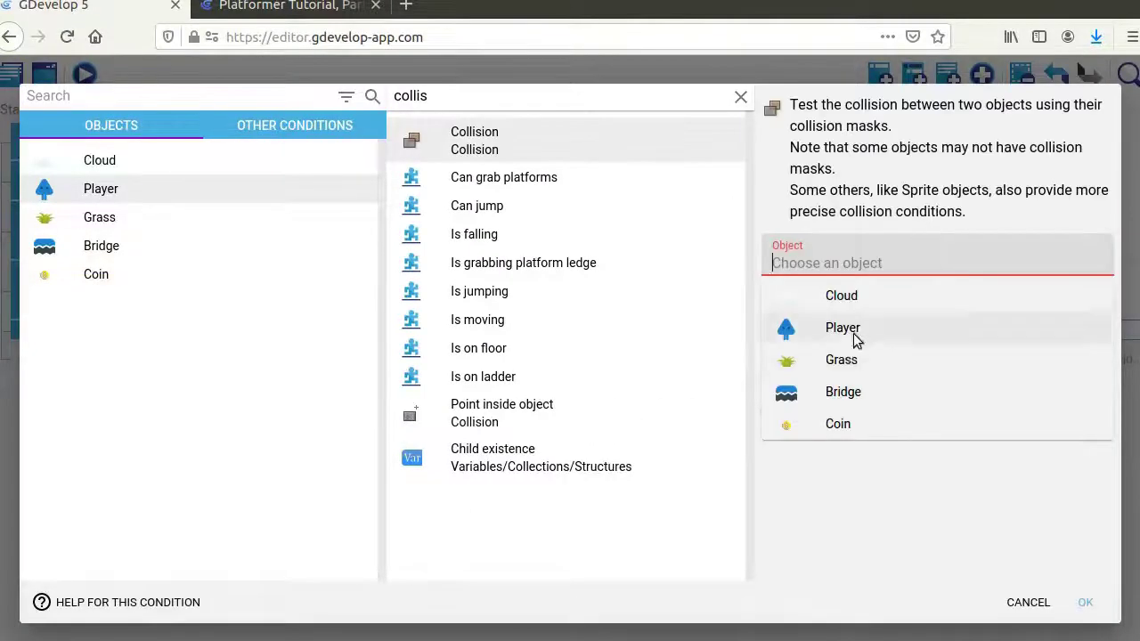
left_click(840, 422)
left_click(1085, 602)
Give the collision event an action that deletes the Coin object
left_click(479, 329)
left_click(98, 276)
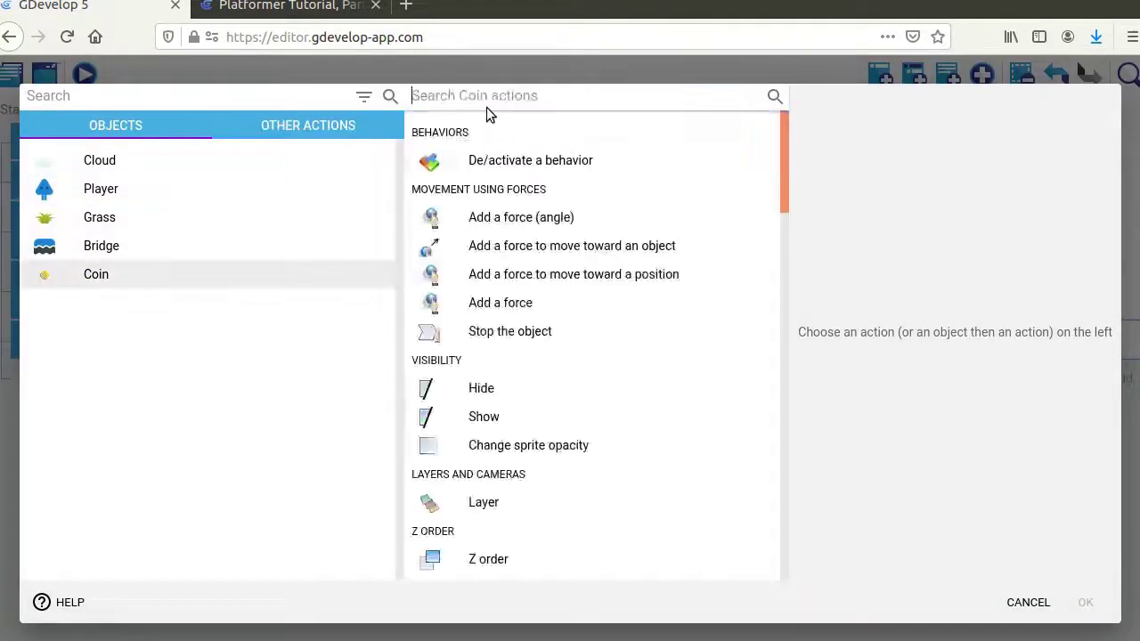
type("delet")
left_click(504, 153)
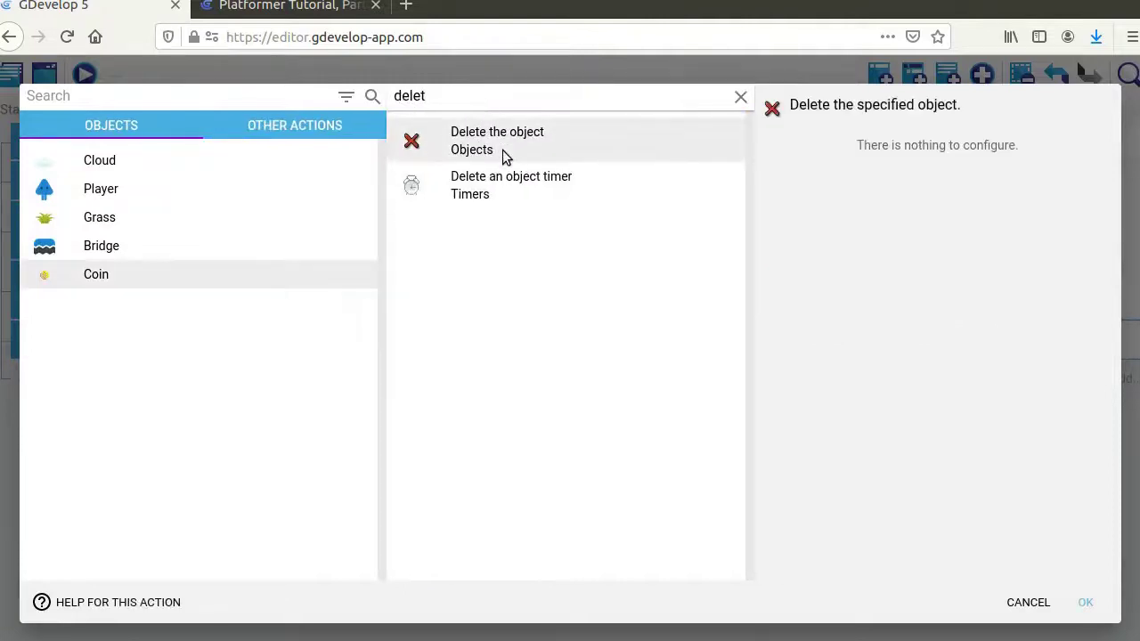
left_click(1085, 602)
left_click(114, 109)
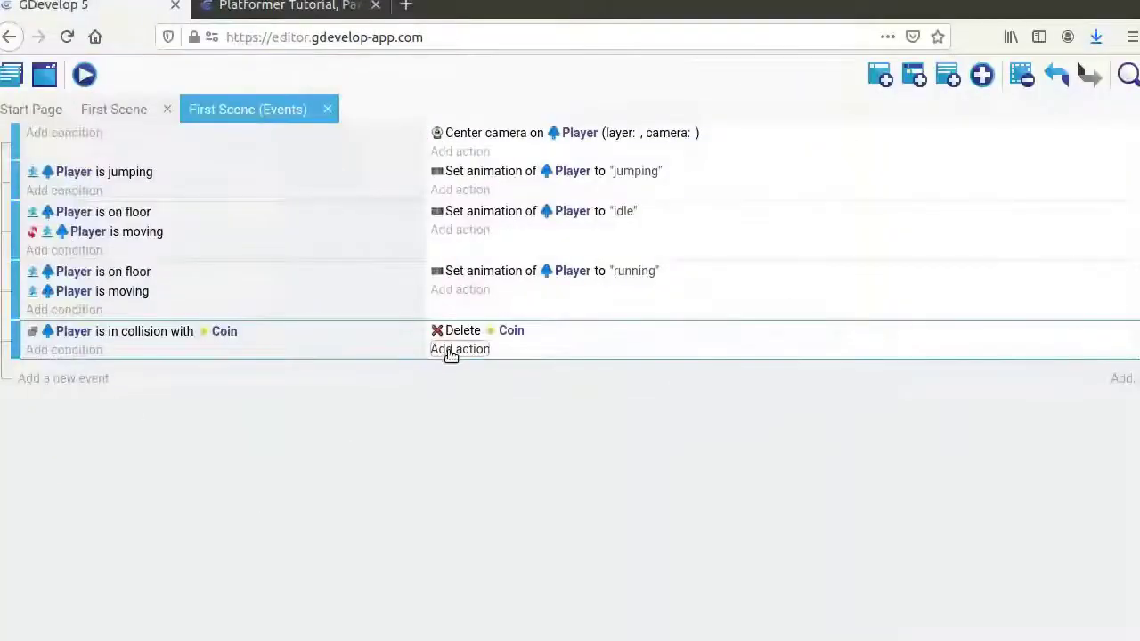
In the coin-collision event, create scene variable Score and add 1 to it
left_click(451, 350)
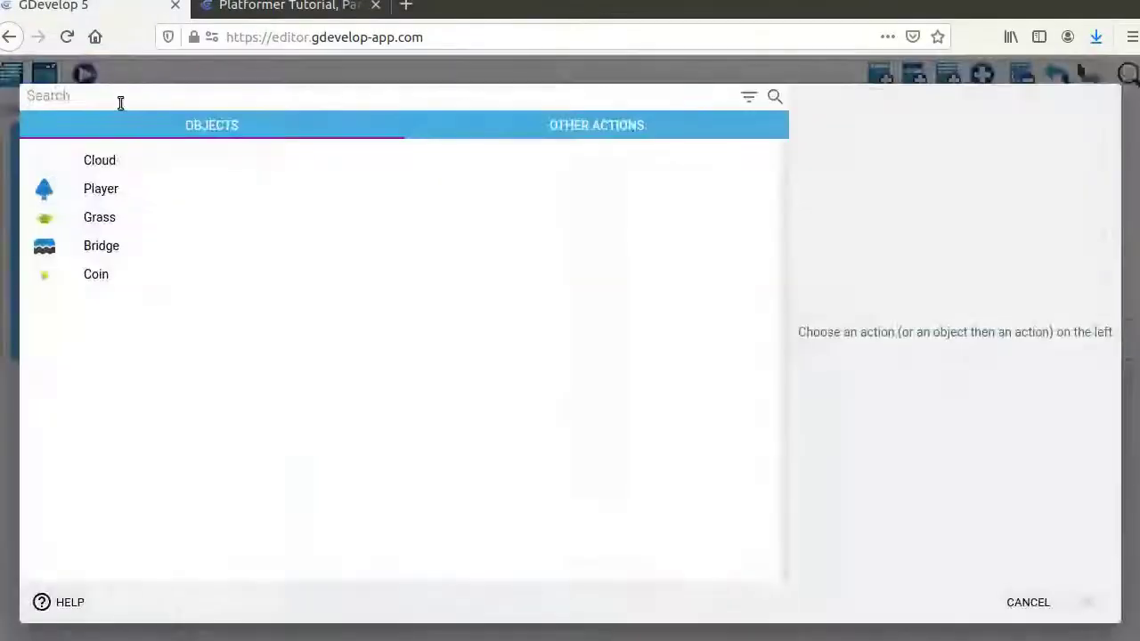
type("scene va")
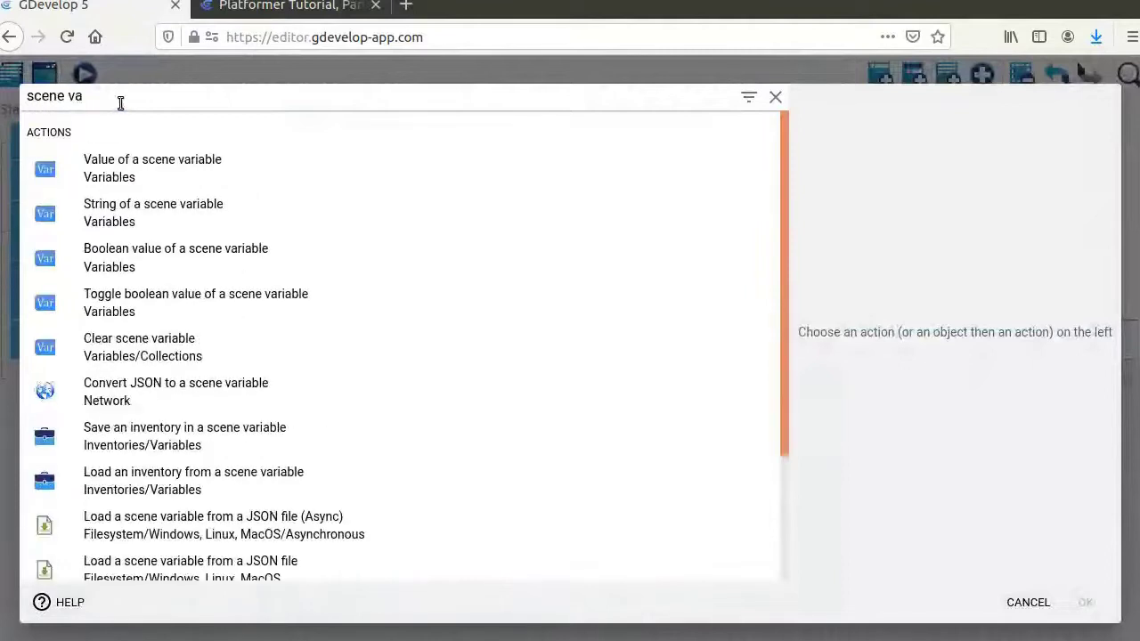
left_click(347, 168)
left_click(1084, 154)
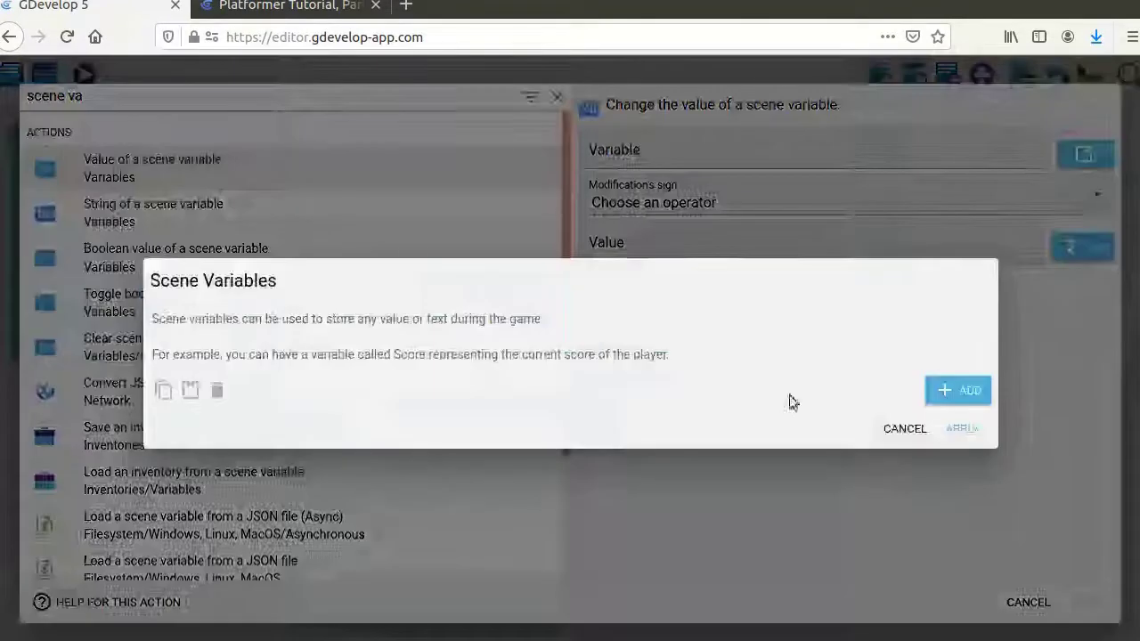
left_click(959, 391)
type("Score")
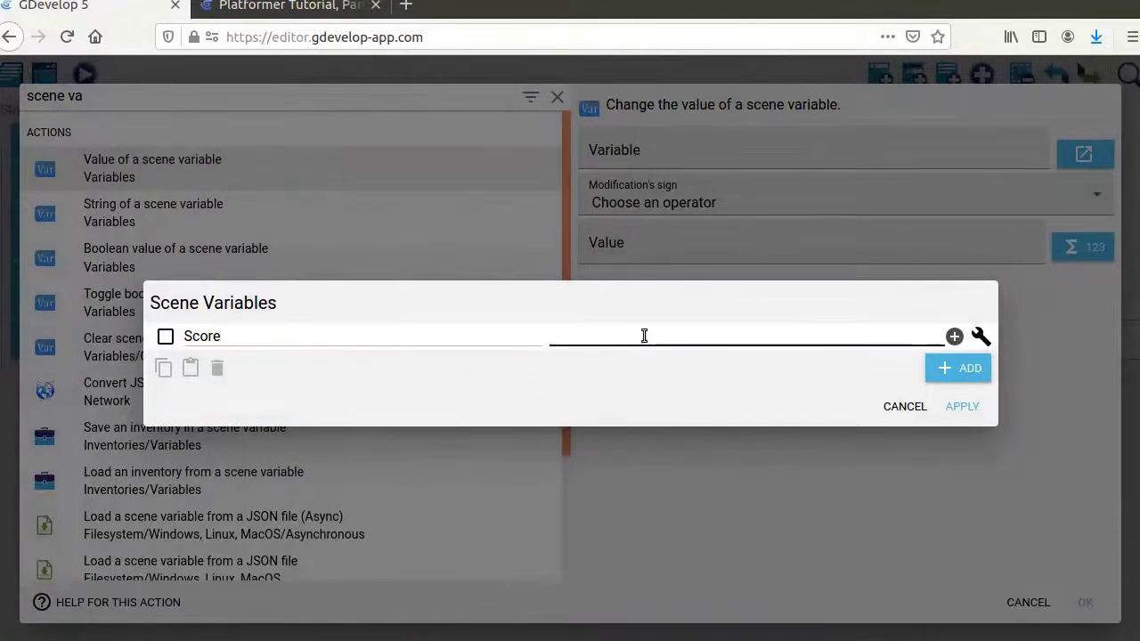
left_click(954, 406)
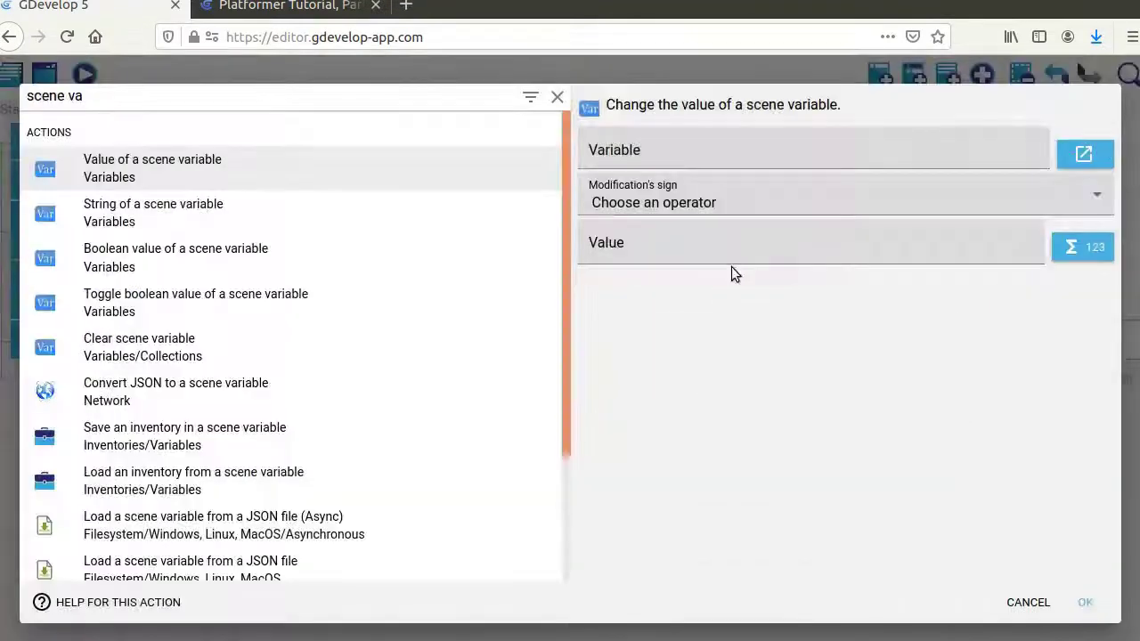
left_click(615, 187)
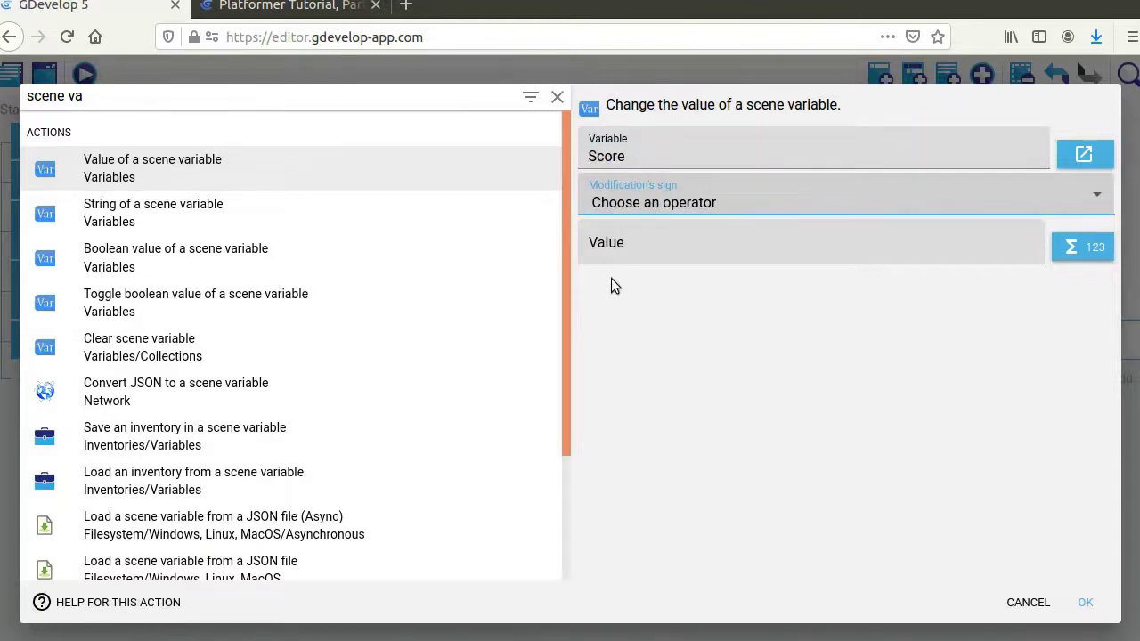
key("Down")
key("Tab")
type("1")
left_click(1086, 605)
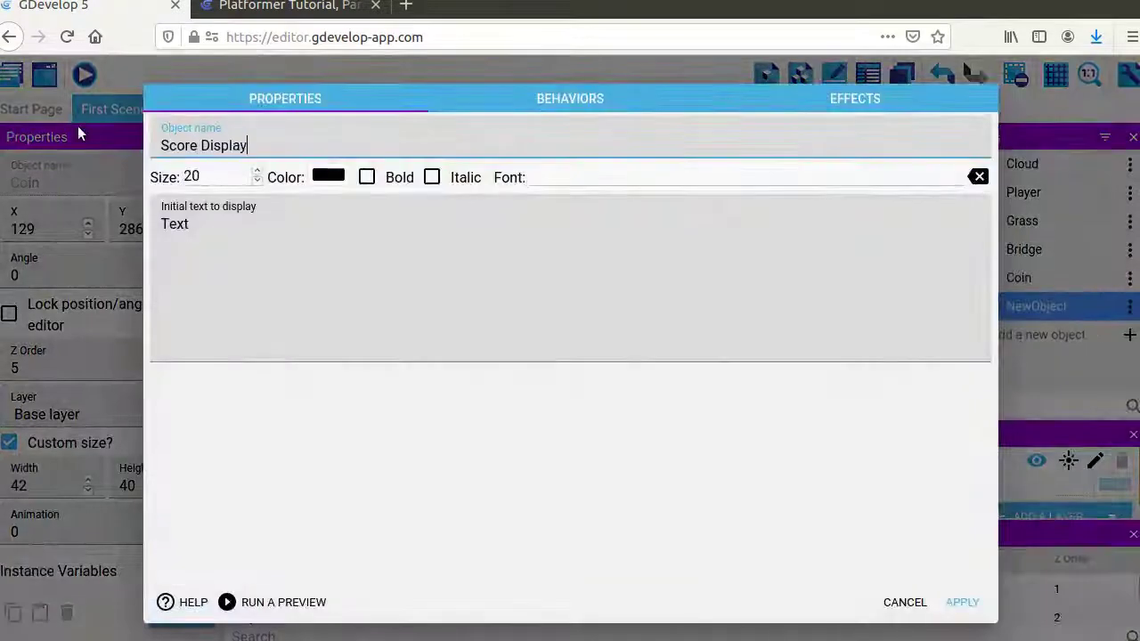
Create the Score text object and place it above the bridge's right end
left_click(783, 329)
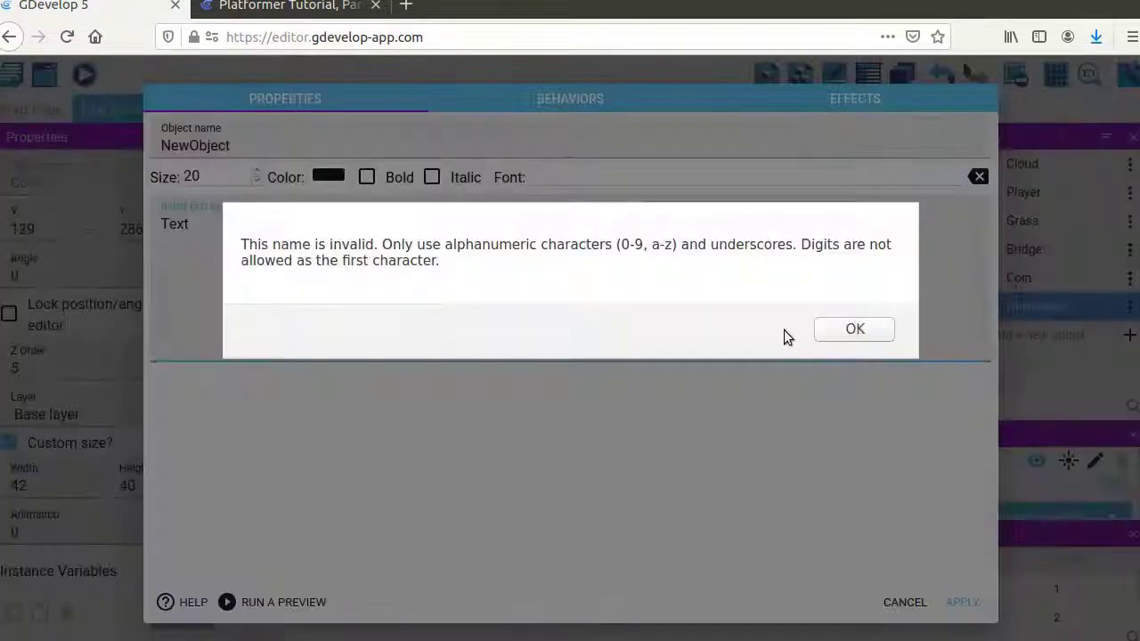
key("Return")
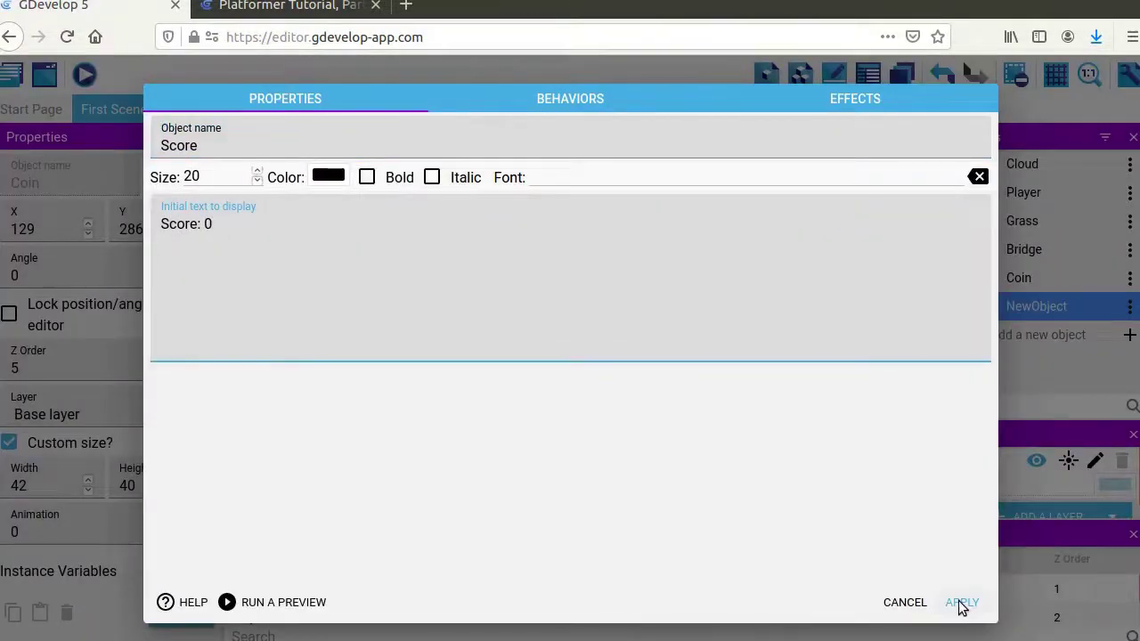
left_click(960, 603)
left_click_drag(890, 315, 804, 198)
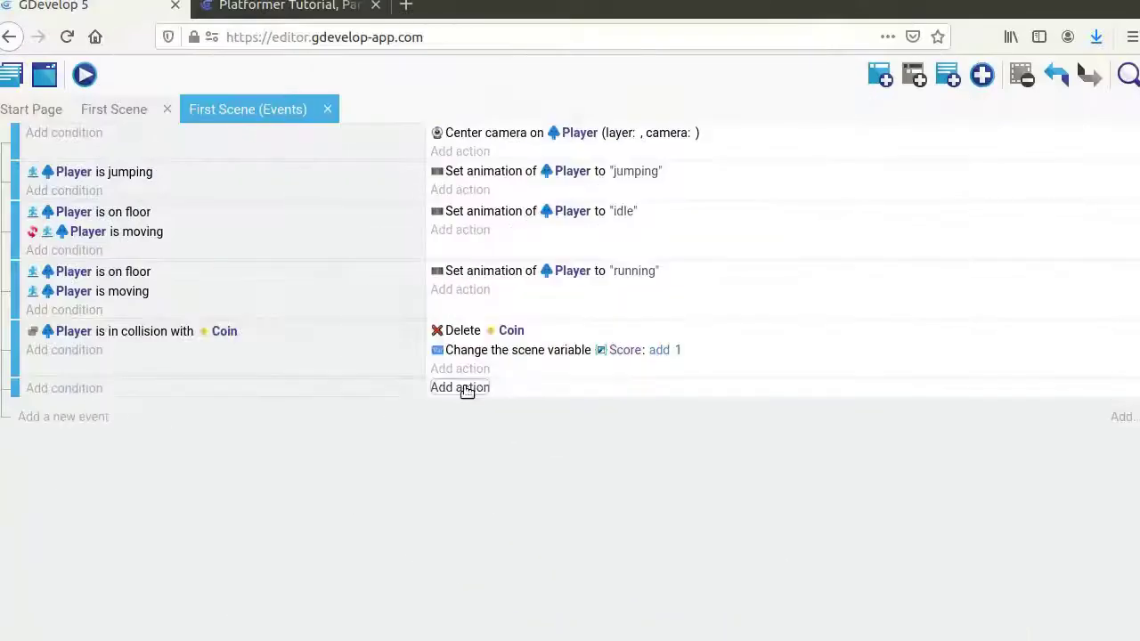
Add an action setting the Score text to "Score: " + VariableString(Score)
left_click(467, 388)
left_click(98, 303)
left_click(512, 160)
left_click(1080, 200)
left_click(886, 343)
type("Score")
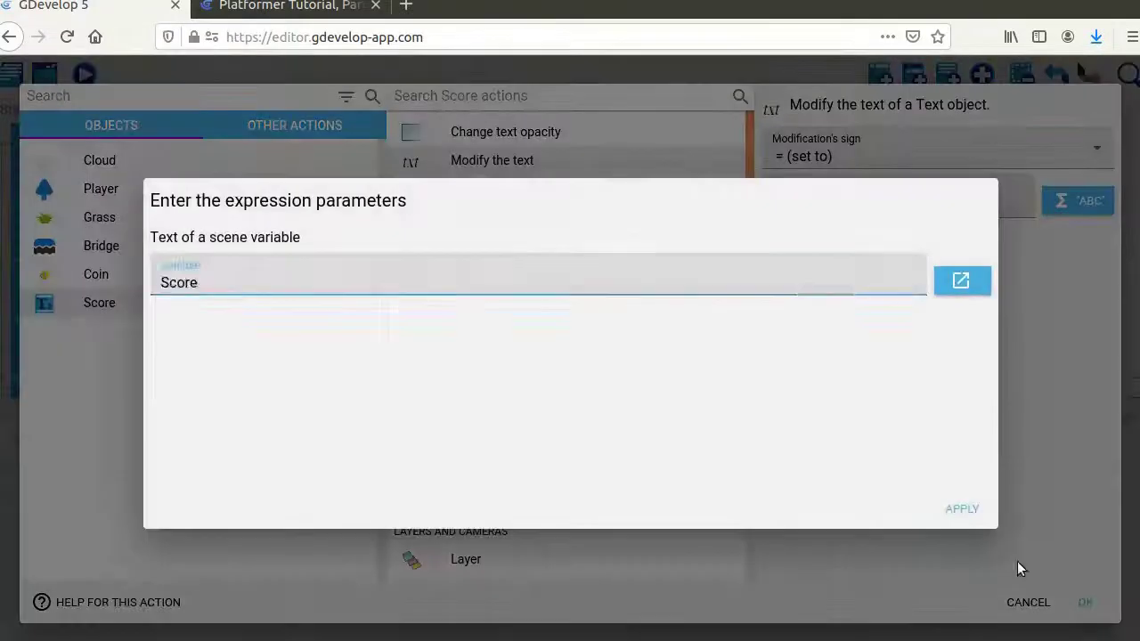
key("Return")
key("Home")
type("\"Score: ")
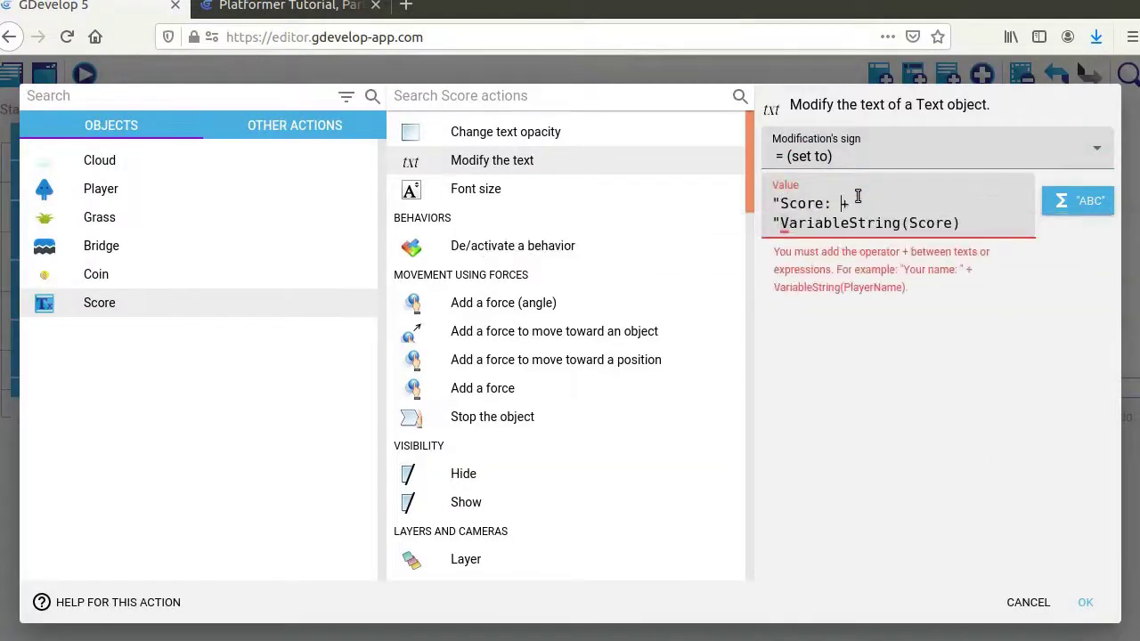
type("\"")
left_click(1085, 602)
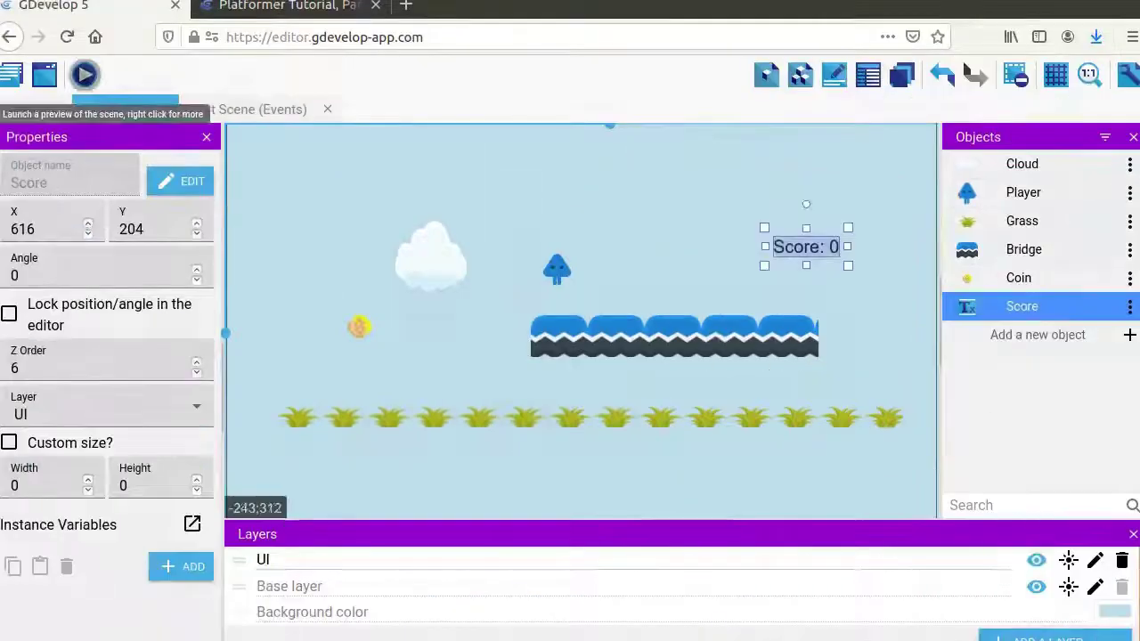
Preview the game and steer the player toward the coin
left_click(85, 75)
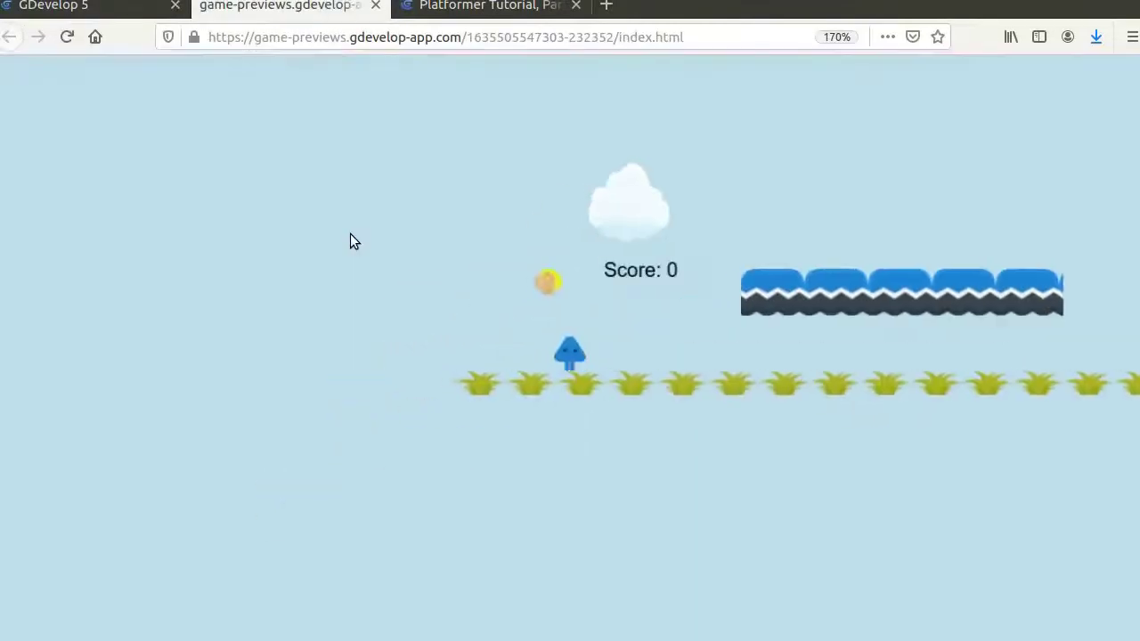
key("Left")
key("space")
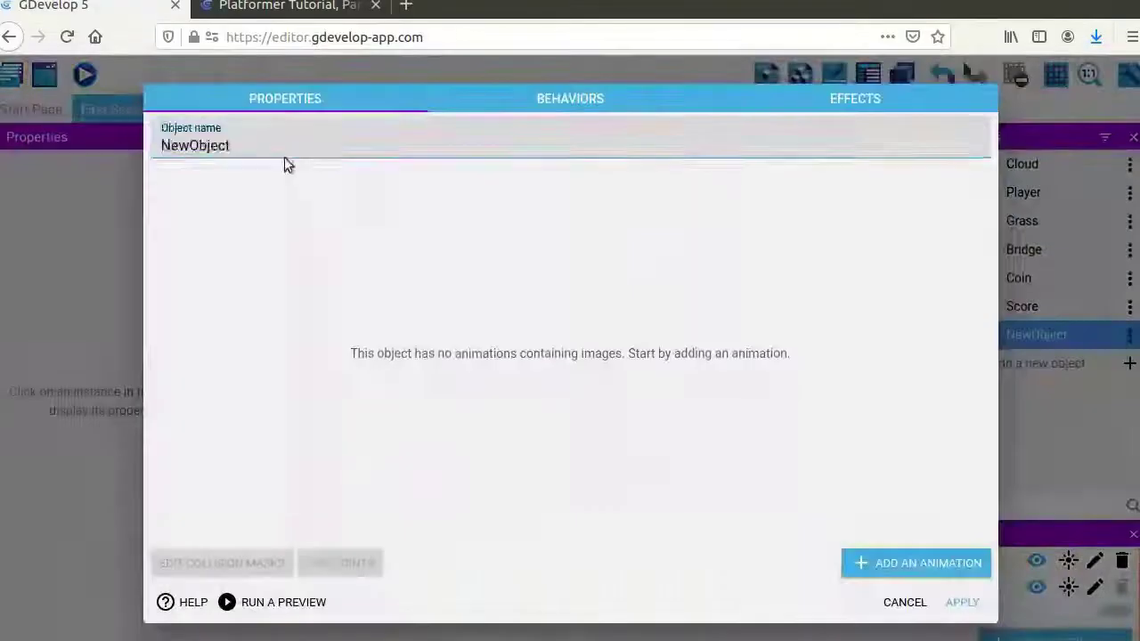
Name the sprite Slime, give it a two-frame slime animation, and place it on the grass
type("e")
left_click(951, 570)
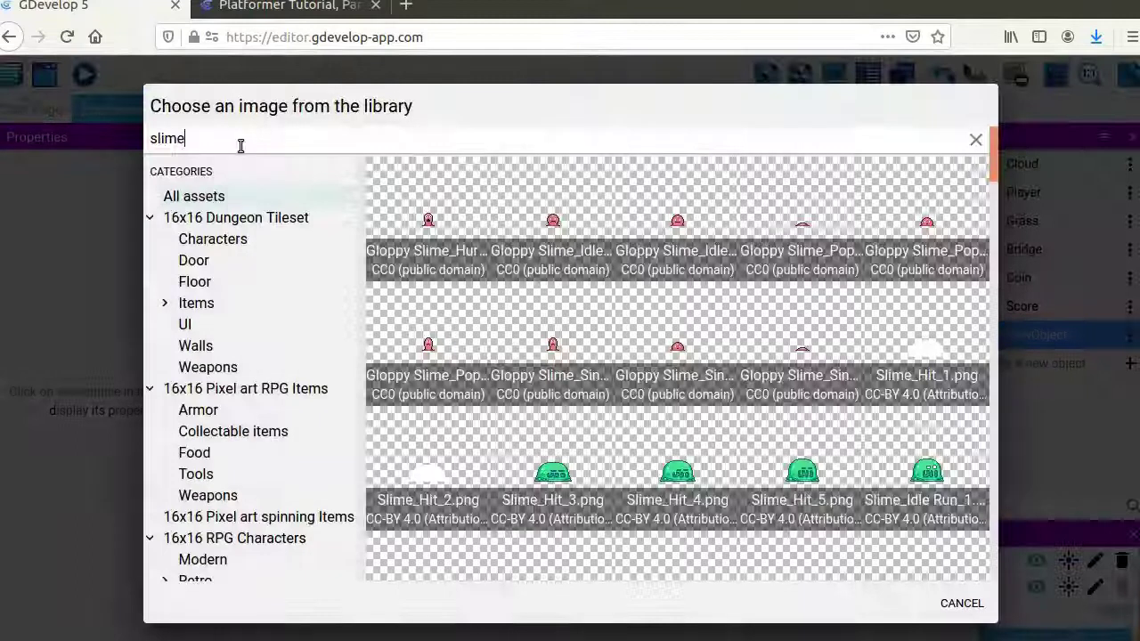
left_click(428, 222)
left_click(282, 265)
left_click(550, 219)
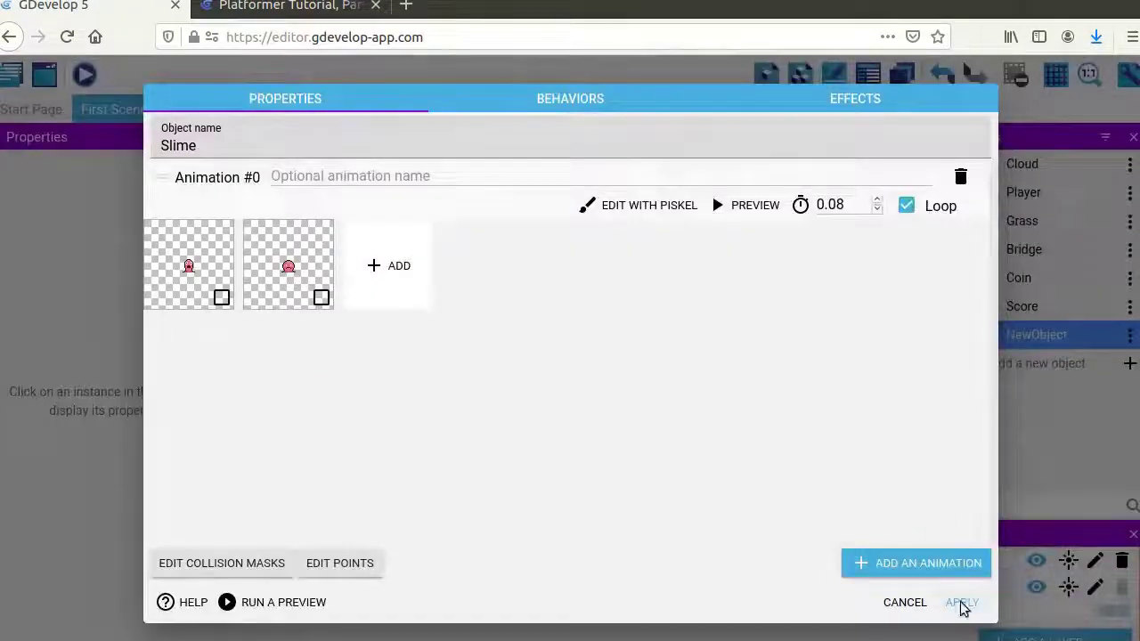
left_click(962, 602)
left_click(450, 394)
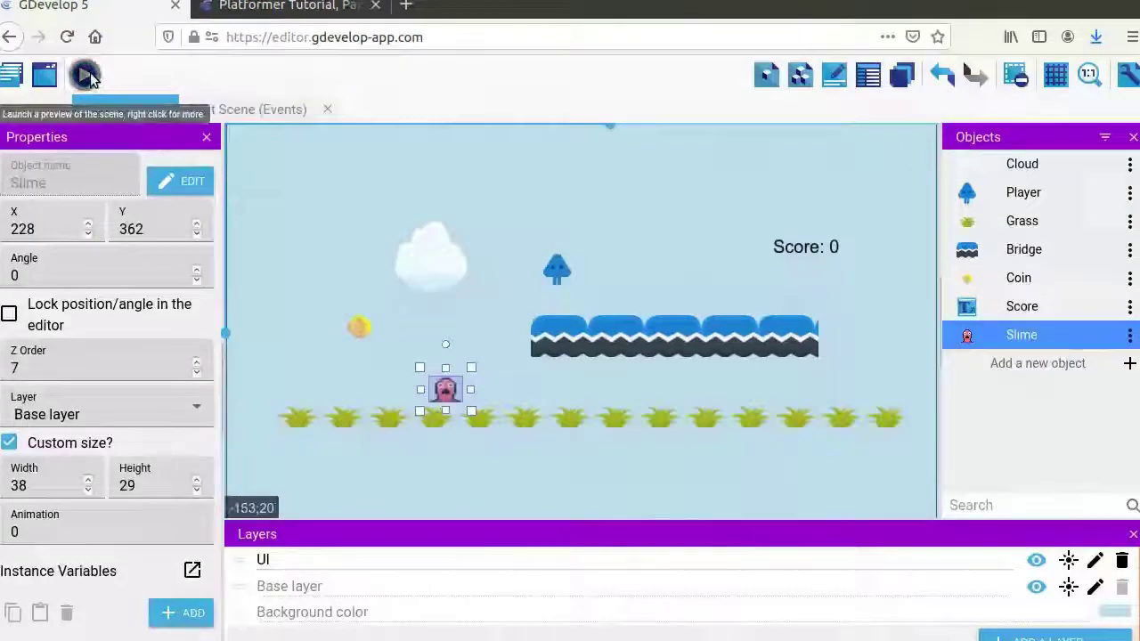
Preview the scene and walk the player left and right
left_click(84, 75)
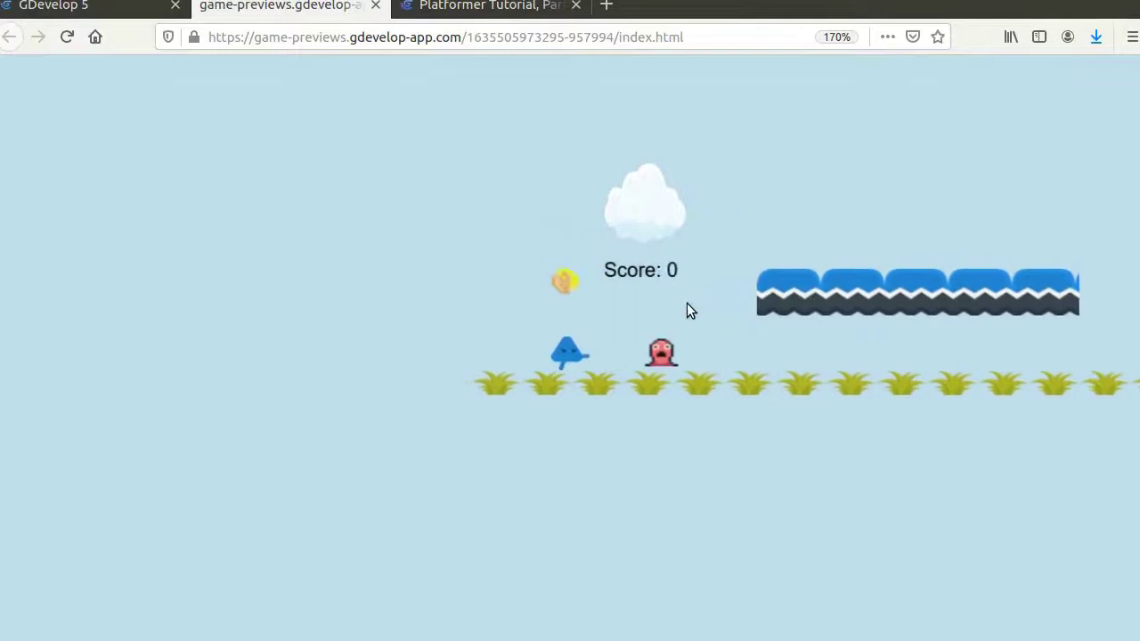
key("Right")
key("Left")
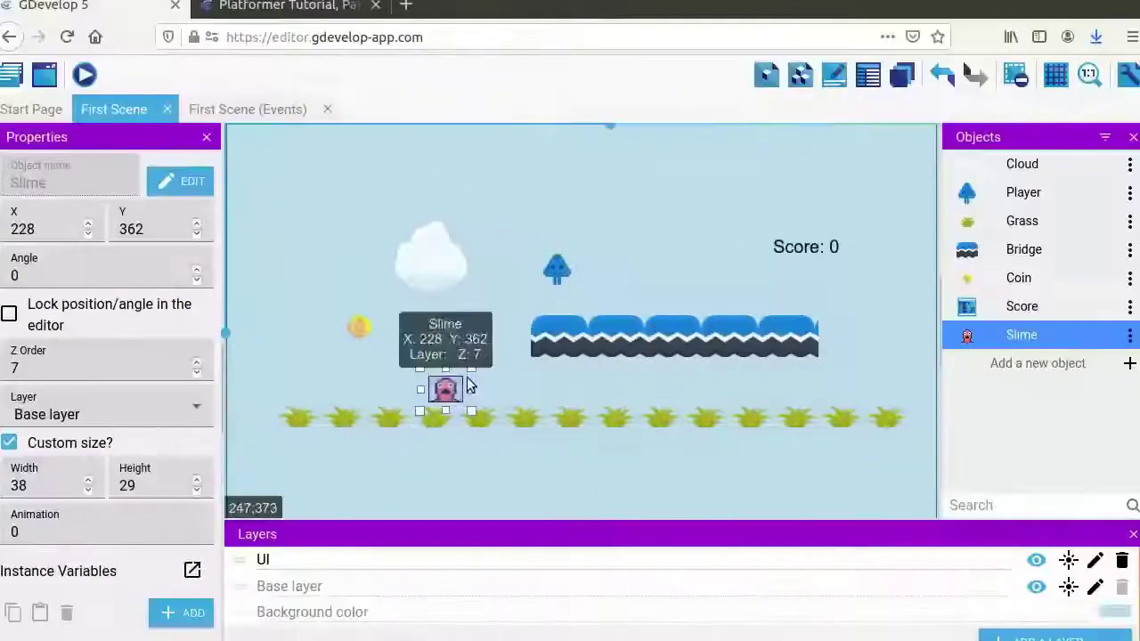
Add a direction object variable set to "right" to the Slime
left_click(192, 571)
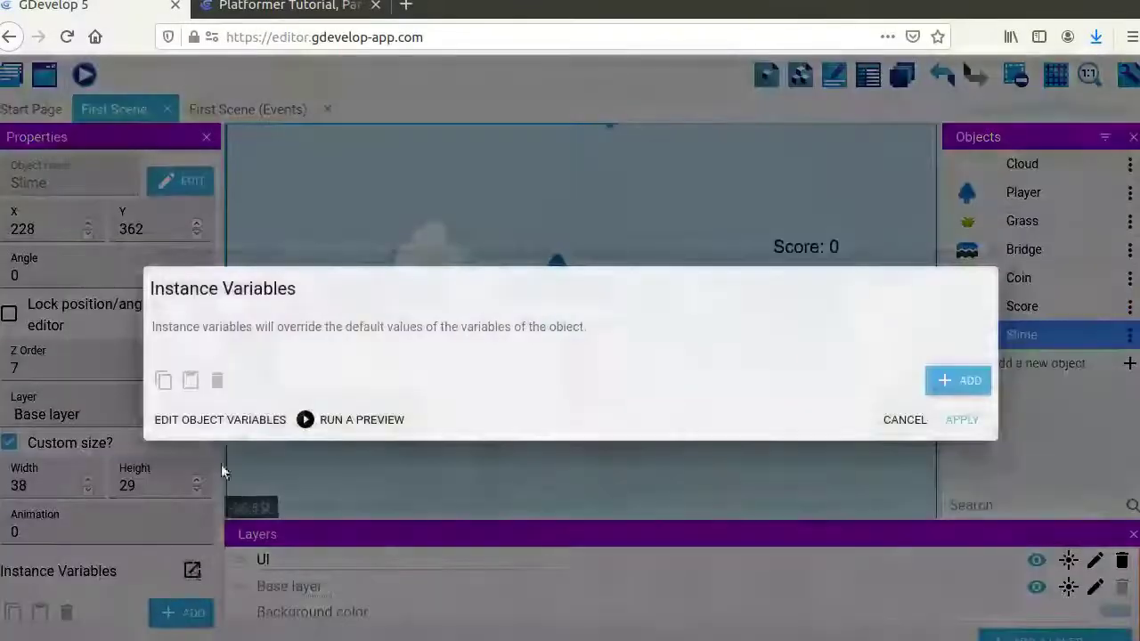
left_click(969, 381)
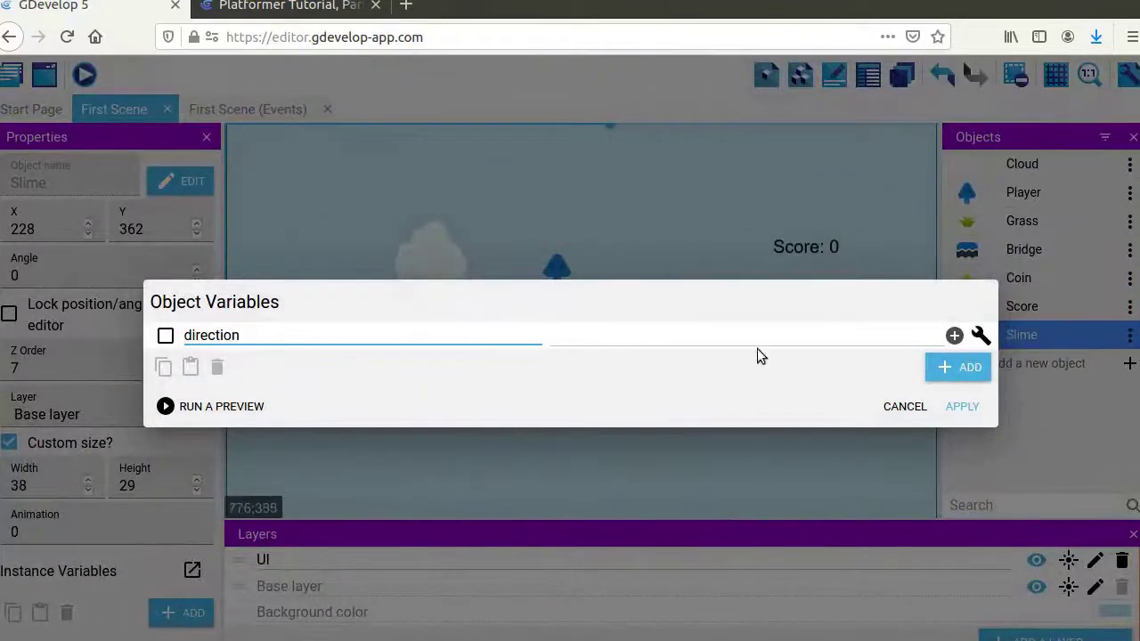
left_click(961, 406)
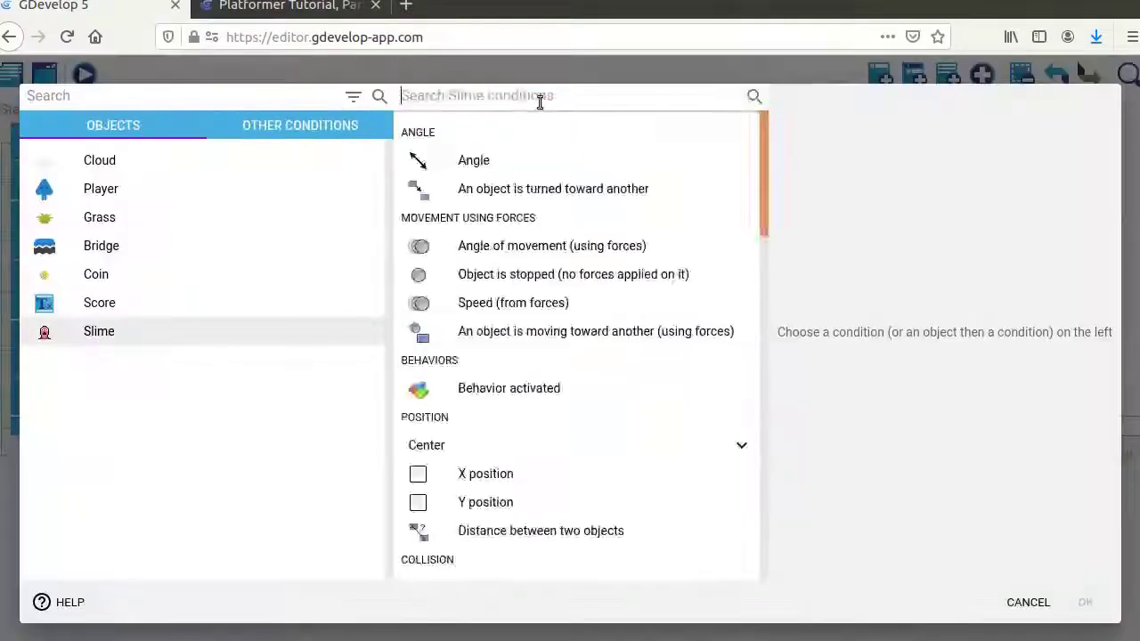
Add an event: when Slime's direction is "right", add a force at angle 0, length 100
type("var")
left_click(520, 229)
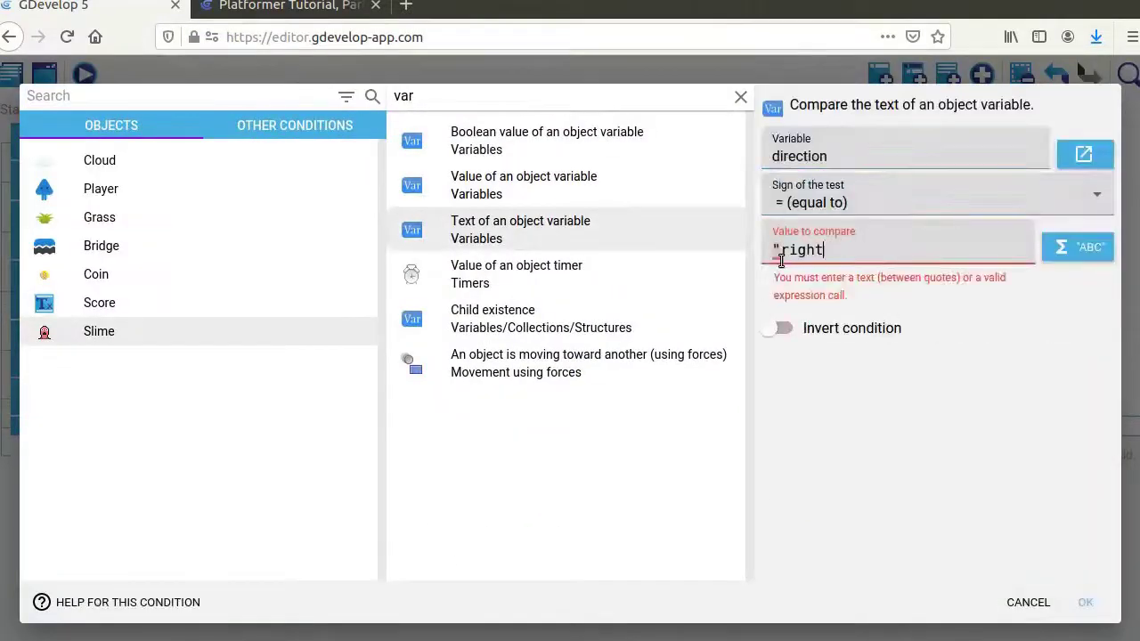
left_click(1085, 602)
left_click(461, 431)
type("for")
left_click(503, 141)
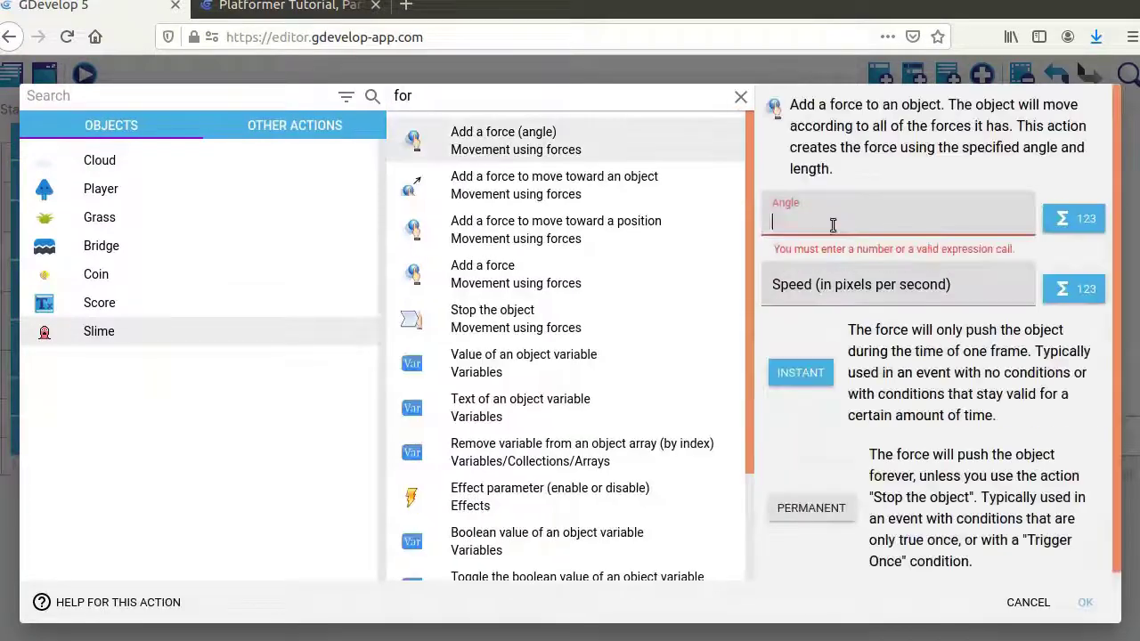
type("0")
left_click(829, 273)
type("100")
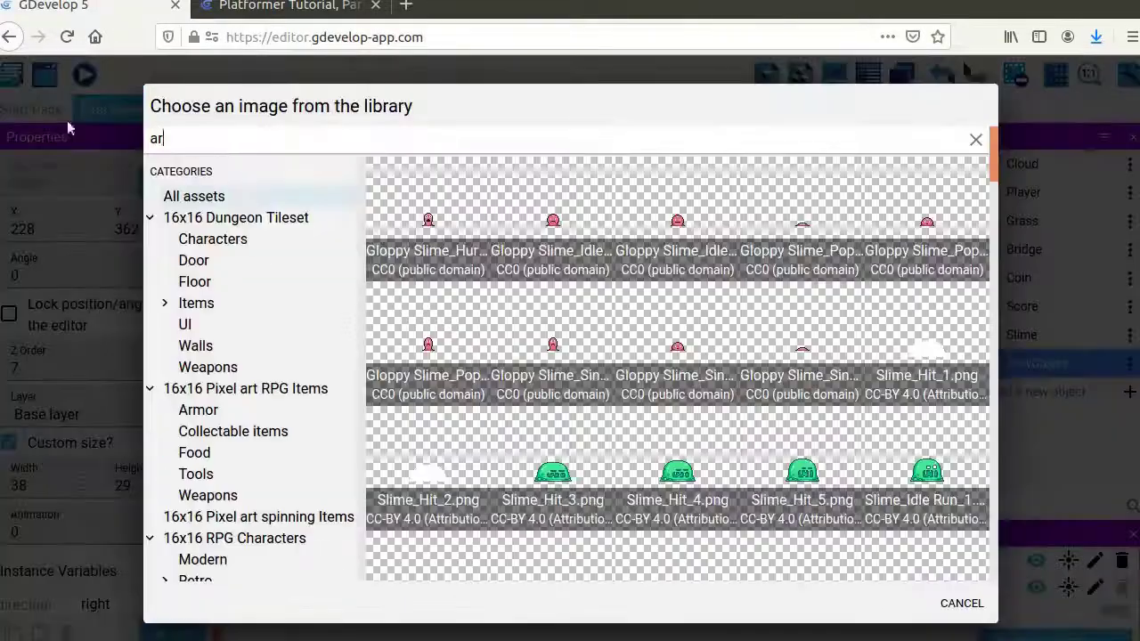
Place a Left arrow marker near the grass's end; touching it flips Slime and pushes it at 180°, 100
type("row")
scroll(995, 276, "down", 10)
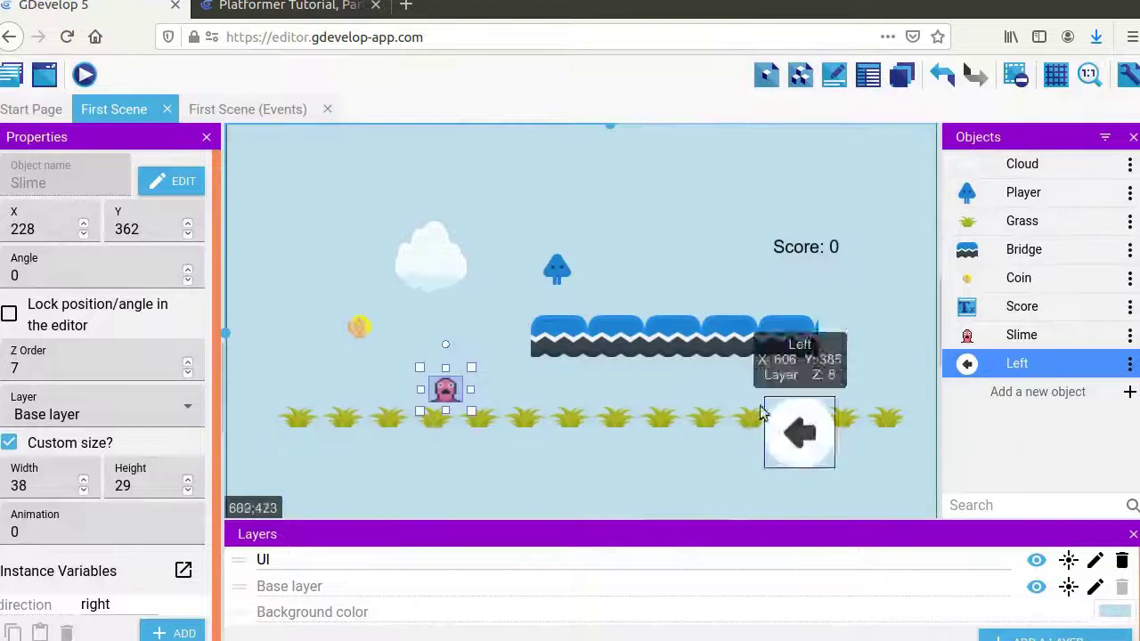
left_click_drag(761, 412, 763, 411)
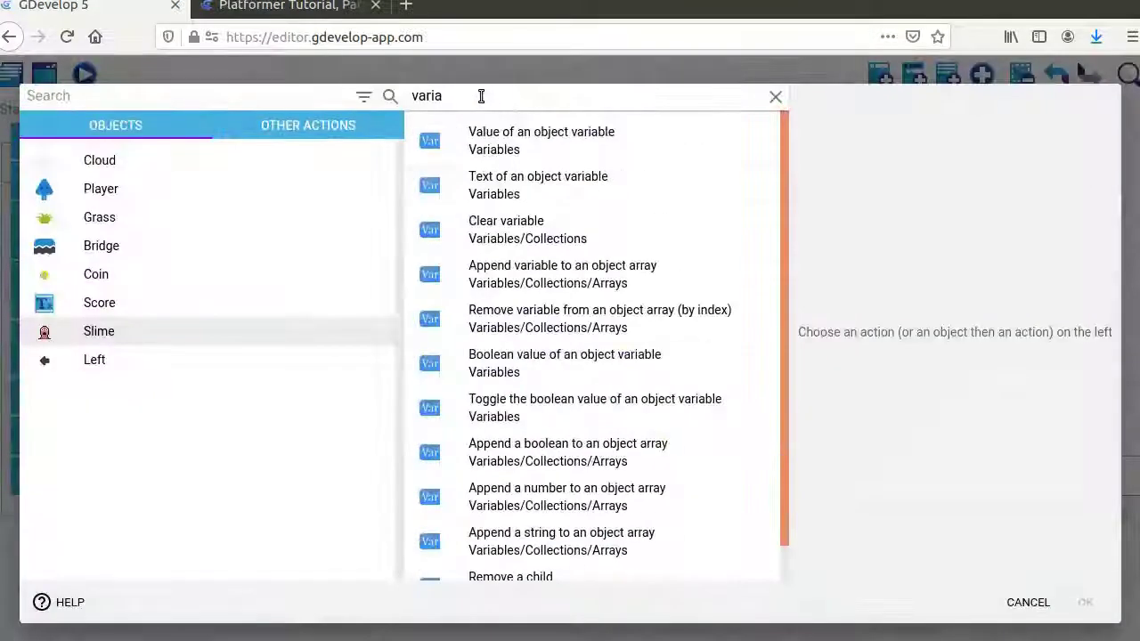
left_click(538, 182)
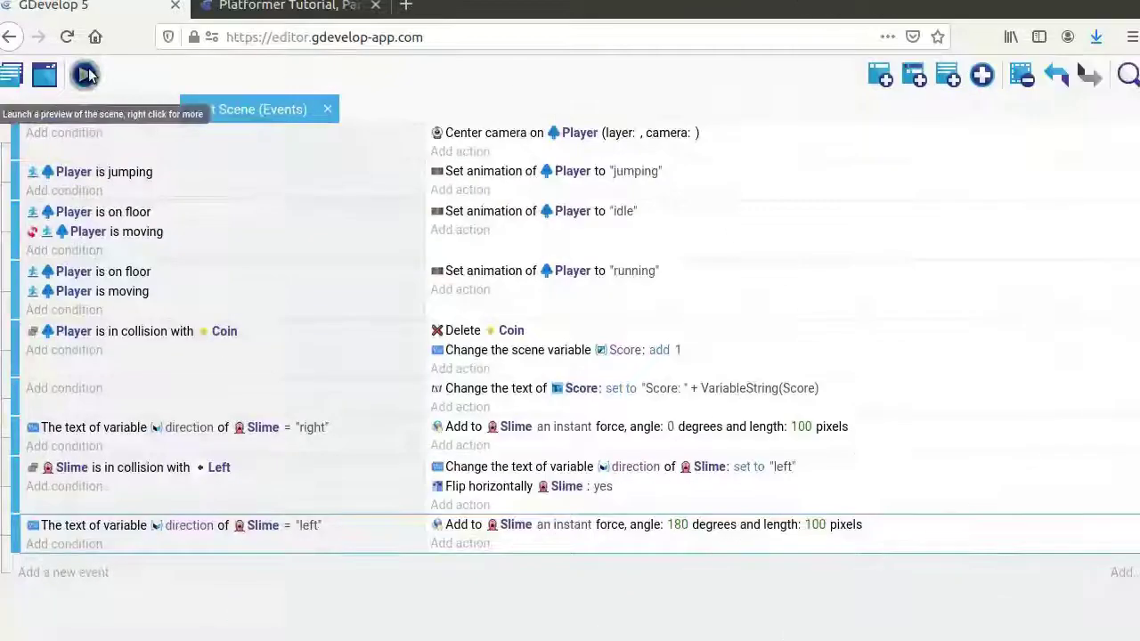
left_click(85, 74)
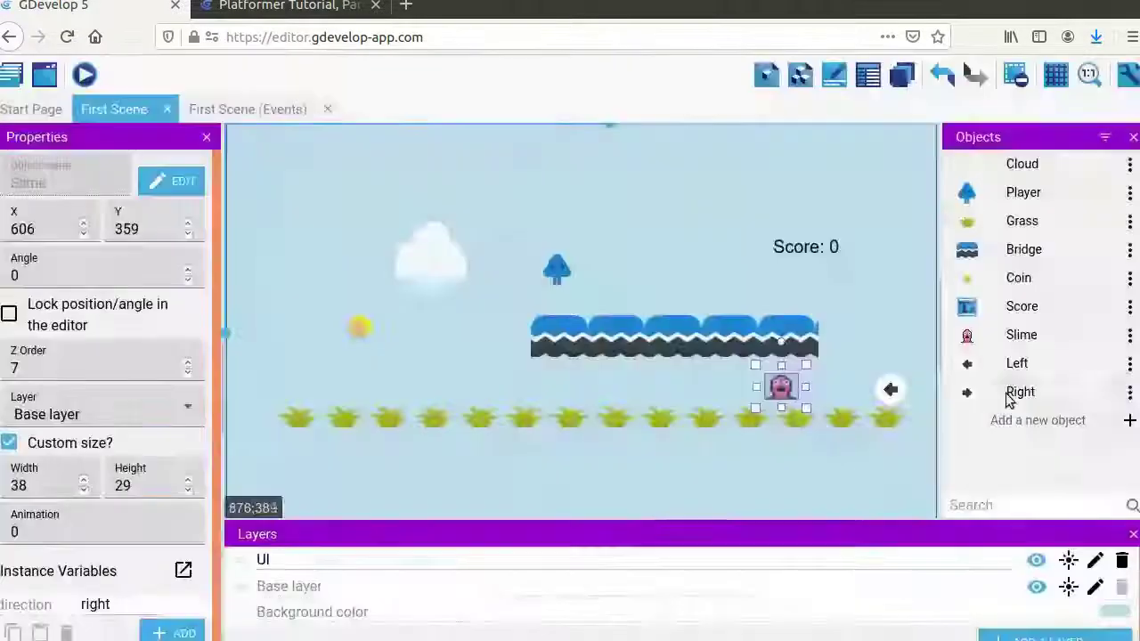
Place the Right arrow and arrange Right, Slime and Left along the grass under the bridge
left_click_drag(1012, 397, 429, 403)
left_click_drag(780, 387, 588, 392)
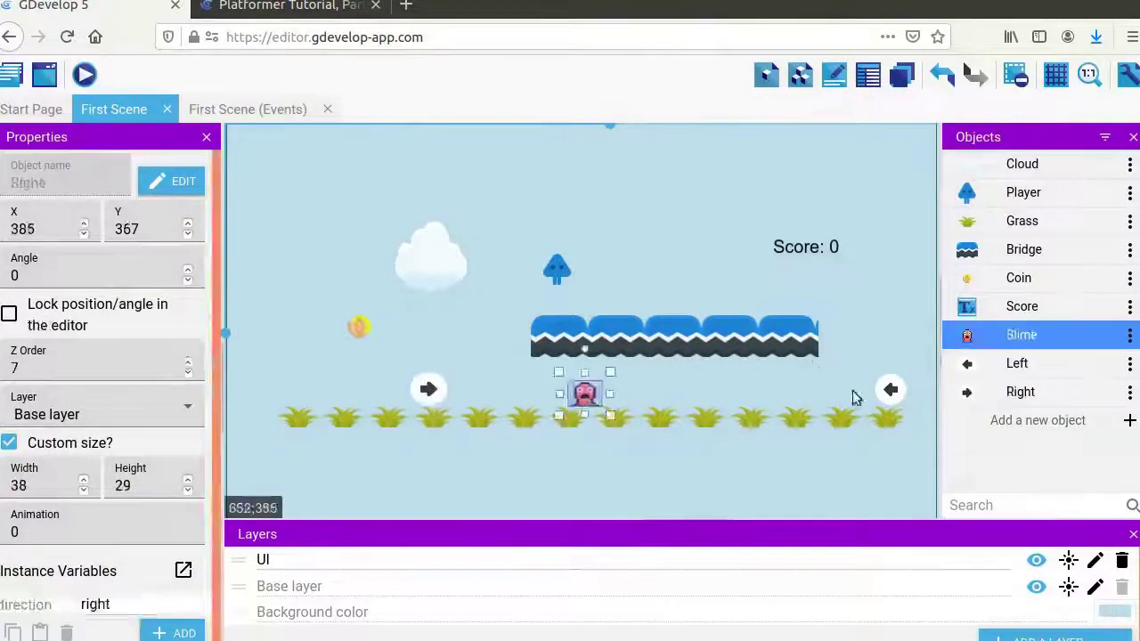
left_click_drag(891, 389, 682, 386)
left_click_drag(429, 389, 300, 388)
left_click_drag(588, 392, 419, 390)
left_click_drag(682, 386, 607, 396)
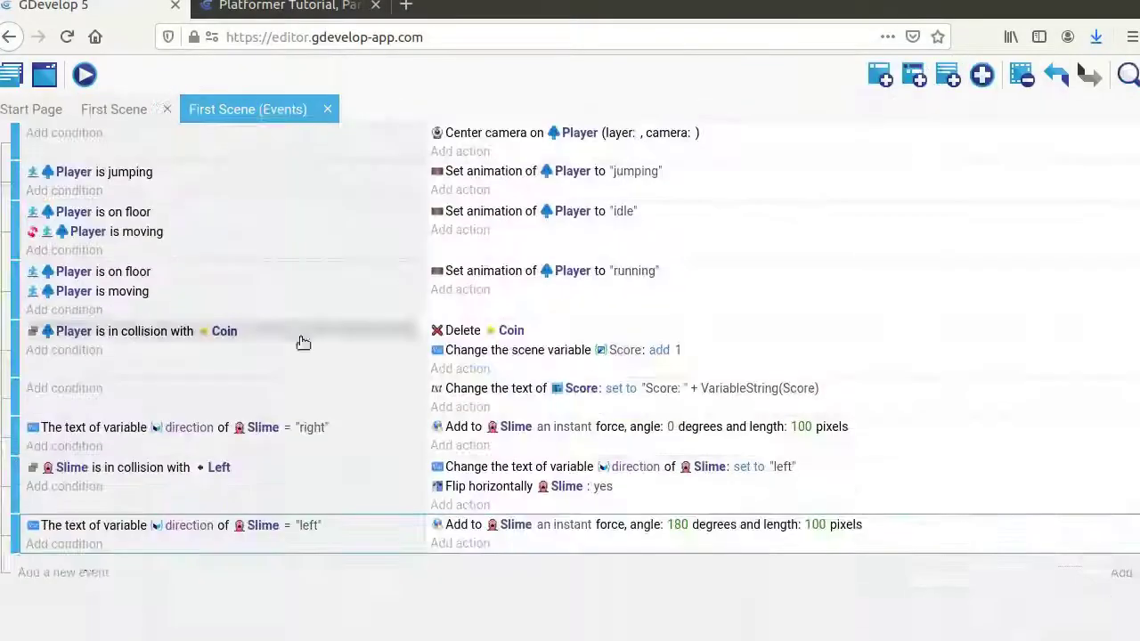
Add an event setting Slime's direction to "right" on colliding with Right, then preview
left_click(64, 564)
left_click(99, 330)
type("coll")
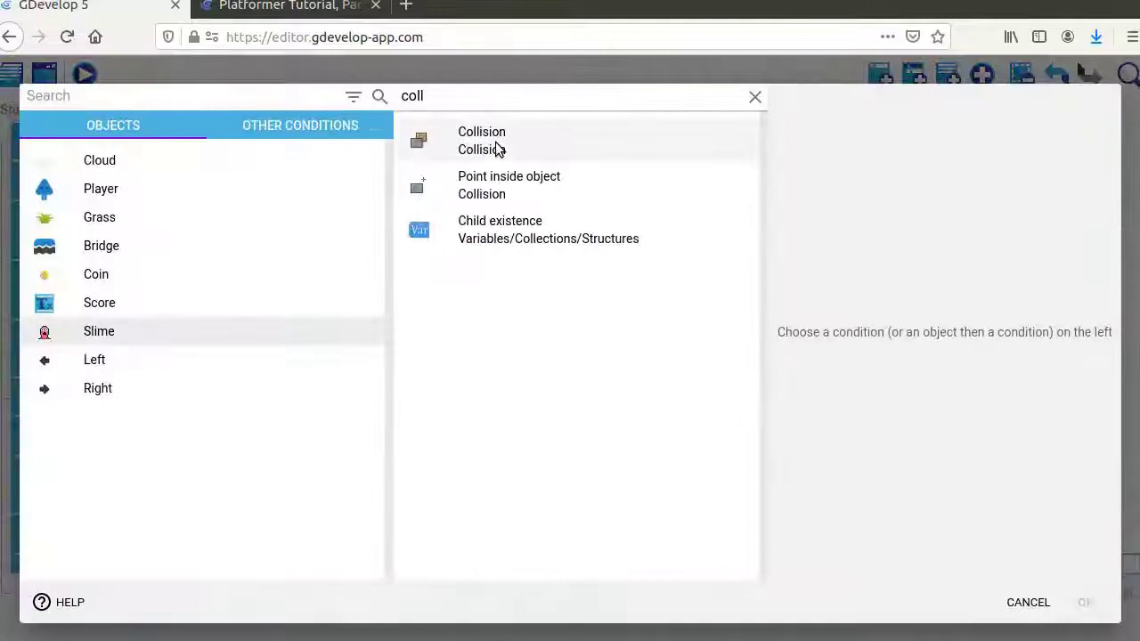
left_click(497, 148)
left_click(1084, 602)
left_click(471, 564)
type("var")
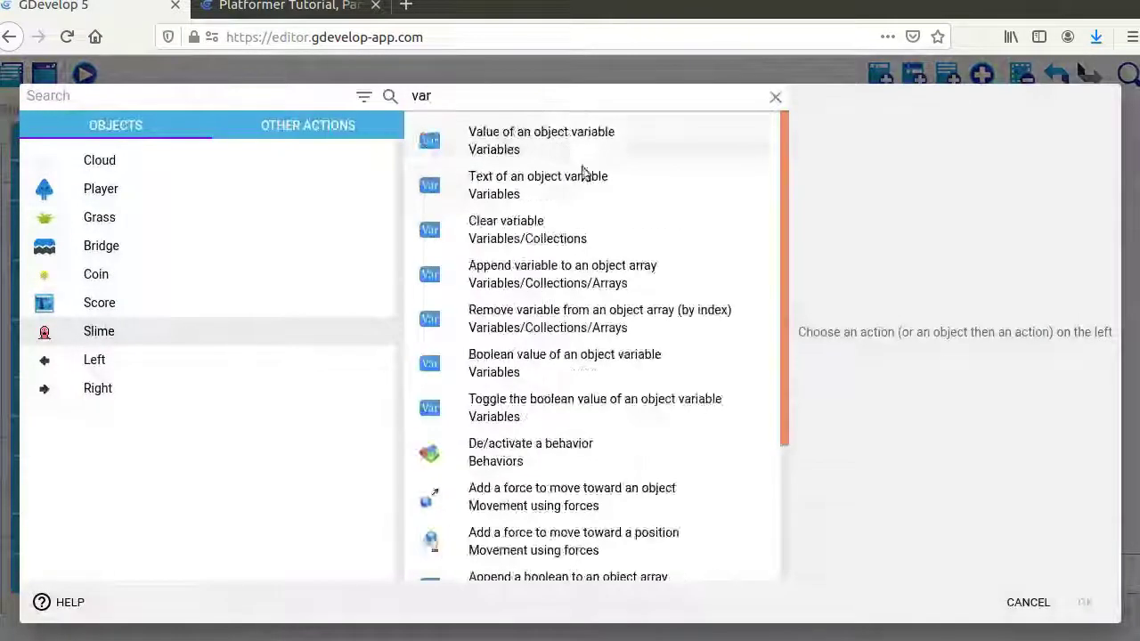
left_click(537, 183)
left_click(801, 247)
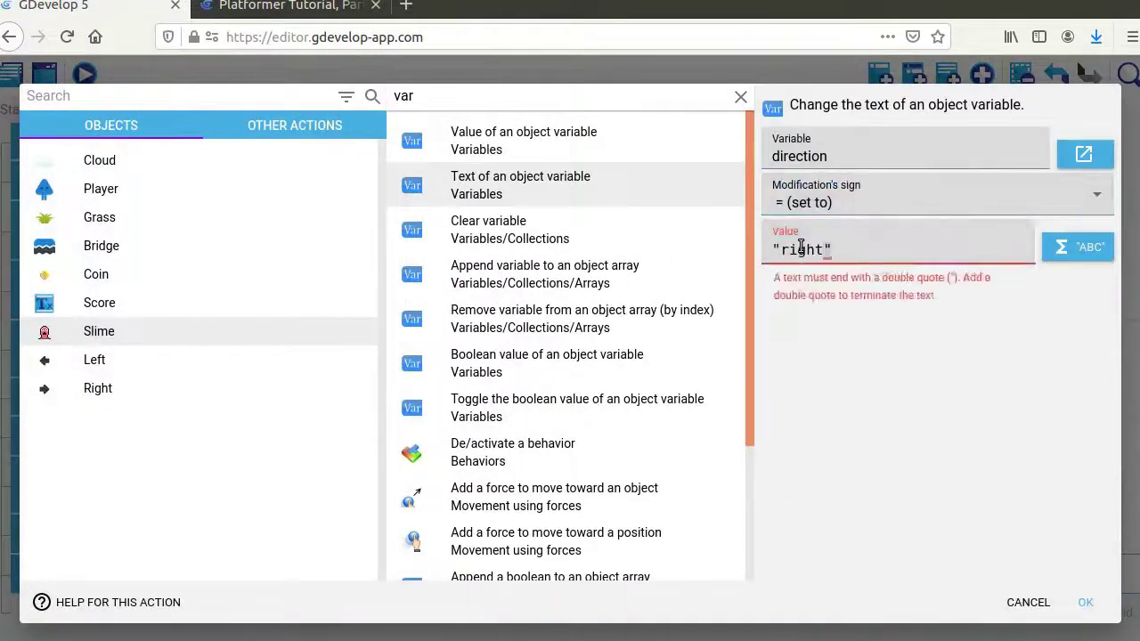
left_click(1084, 602)
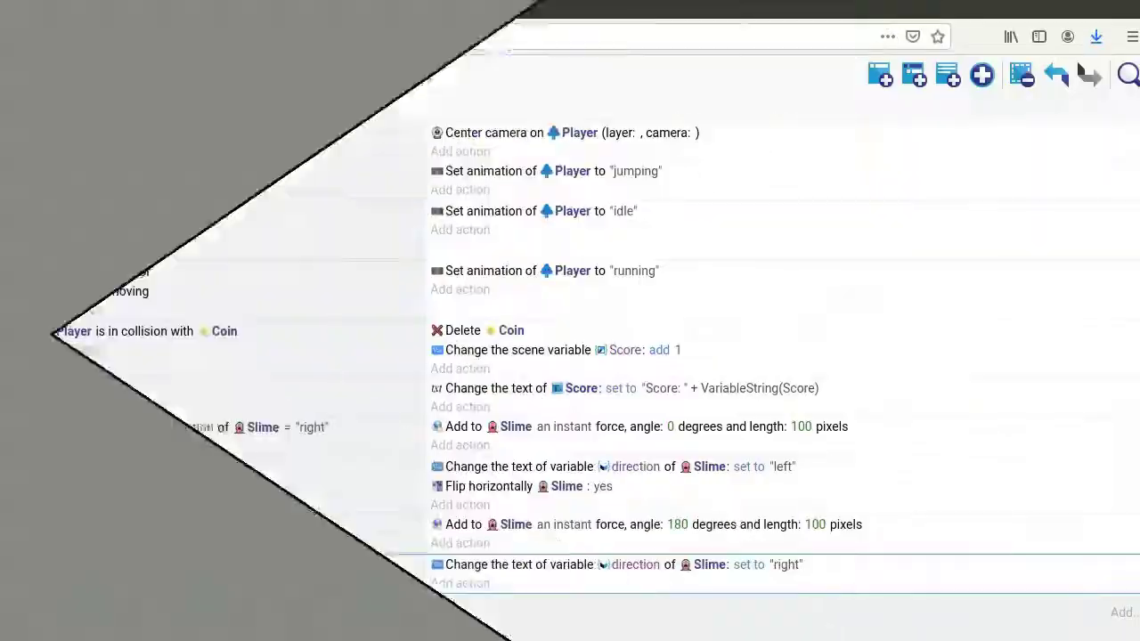
left_click(85, 75)
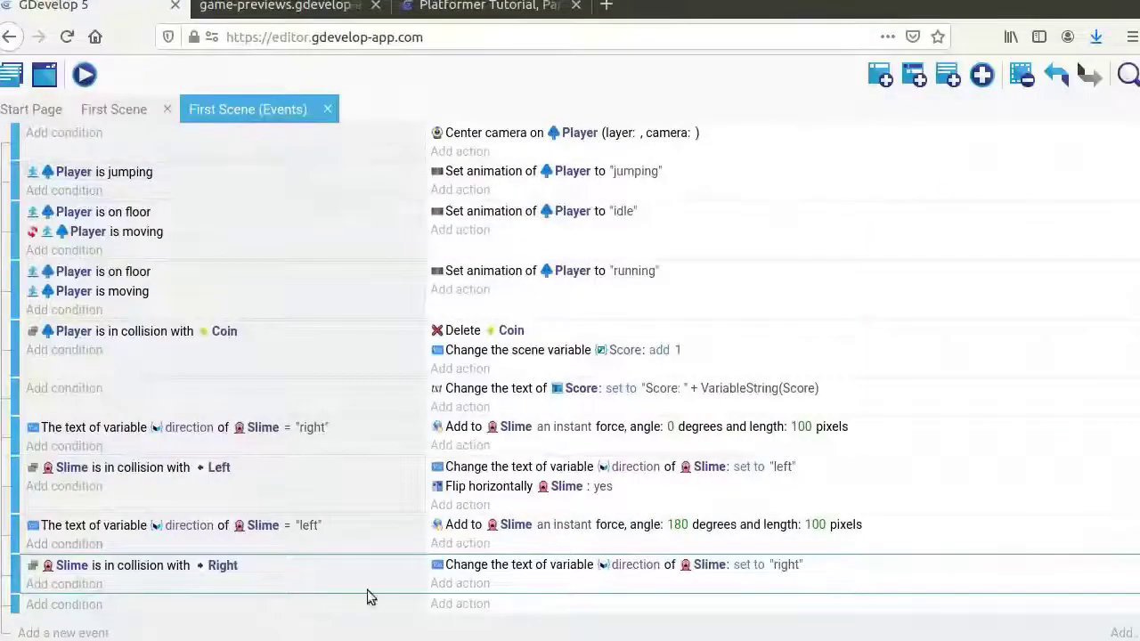
Add an 'At the beginning of the scene' event that hides the Left marker
left_click(64, 604)
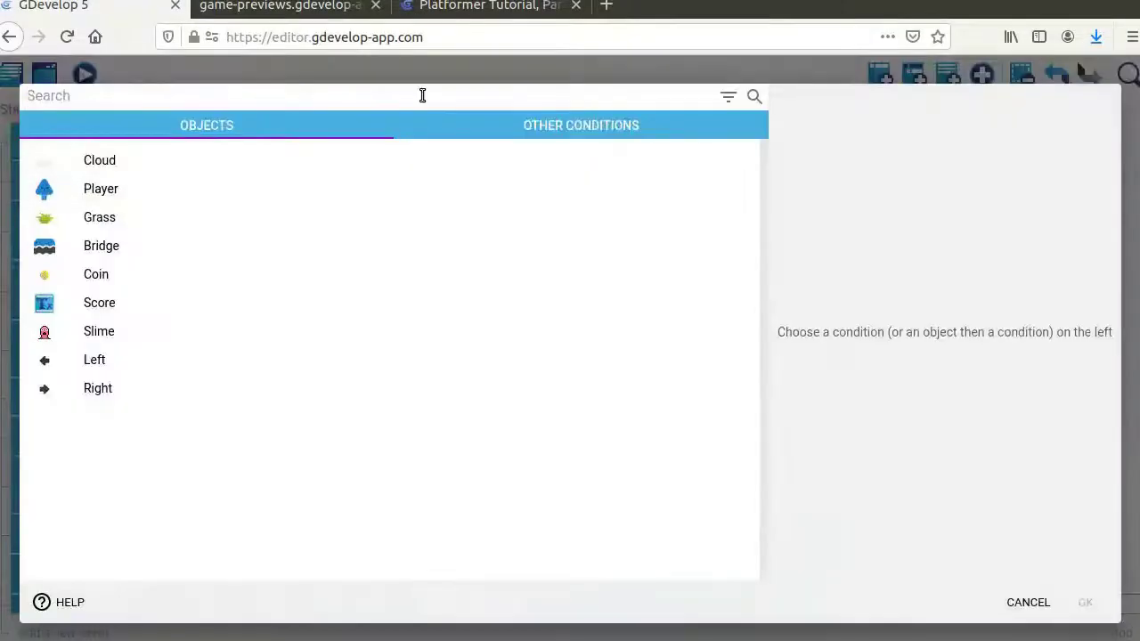
type("begini")
left_click(1086, 606)
left_click(326, 211)
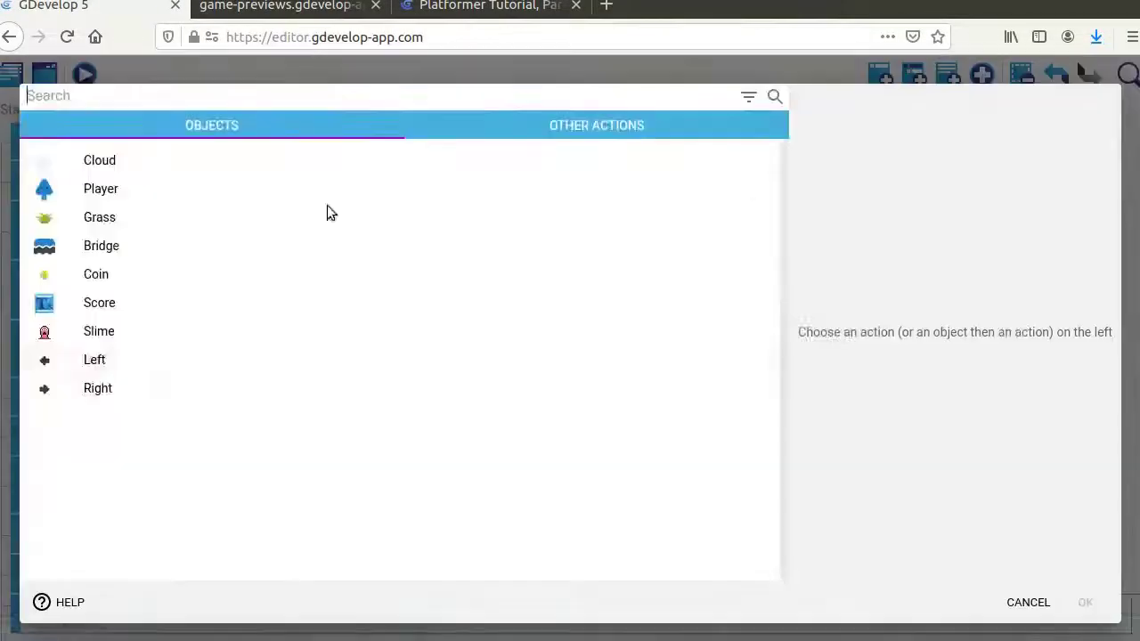
left_click(94, 360)
left_click(600, 104)
type("hid")
left_click(461, 133)
left_click(1088, 612)
Also hide the Right marker in that event and preview the scene
left_click(101, 378)
left_click(101, 385)
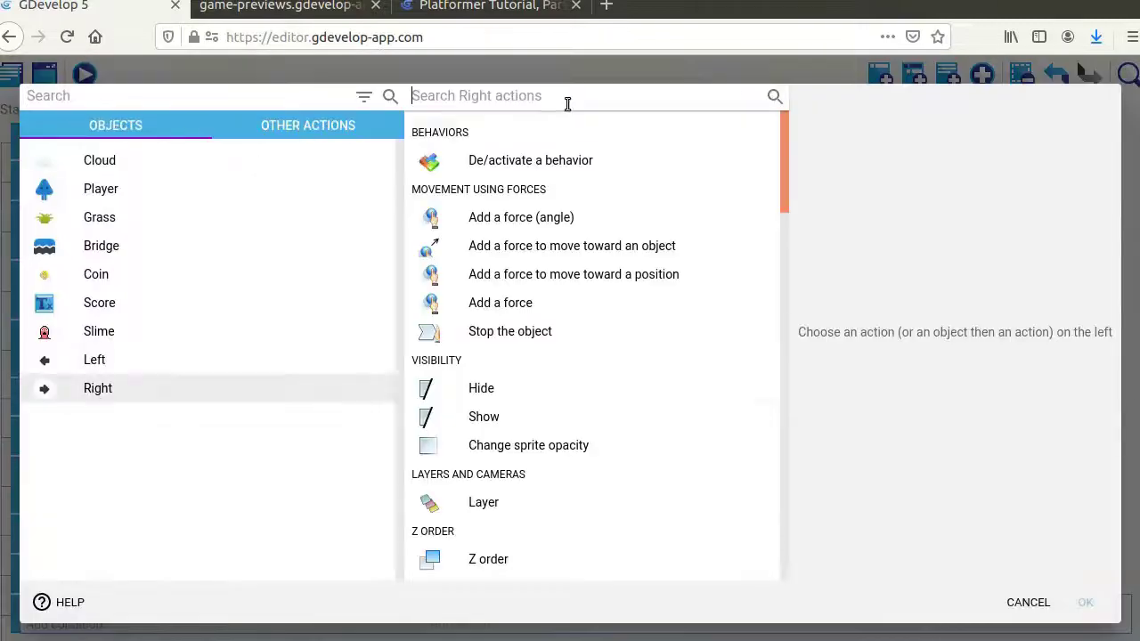
left_click(564, 98)
type("hide")
left_click(507, 150)
left_click(1086, 602)
left_click(85, 78)
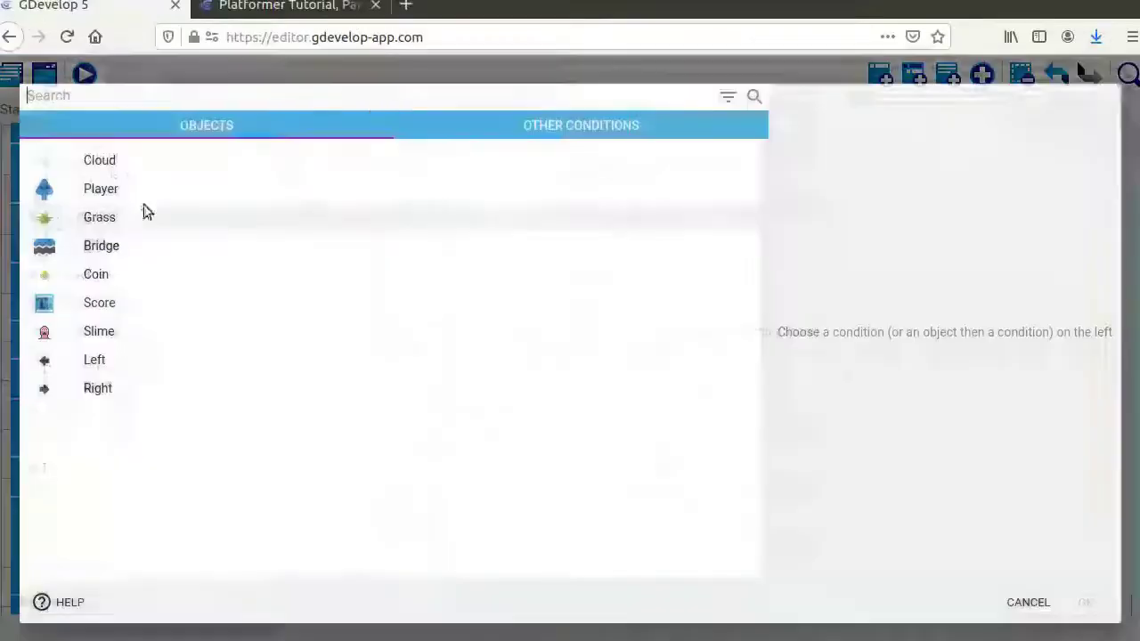
Create an event with conditions Player collides with Slime and Player is on floor
left_click(133, 189)
type("colli")
left_click(508, 146)
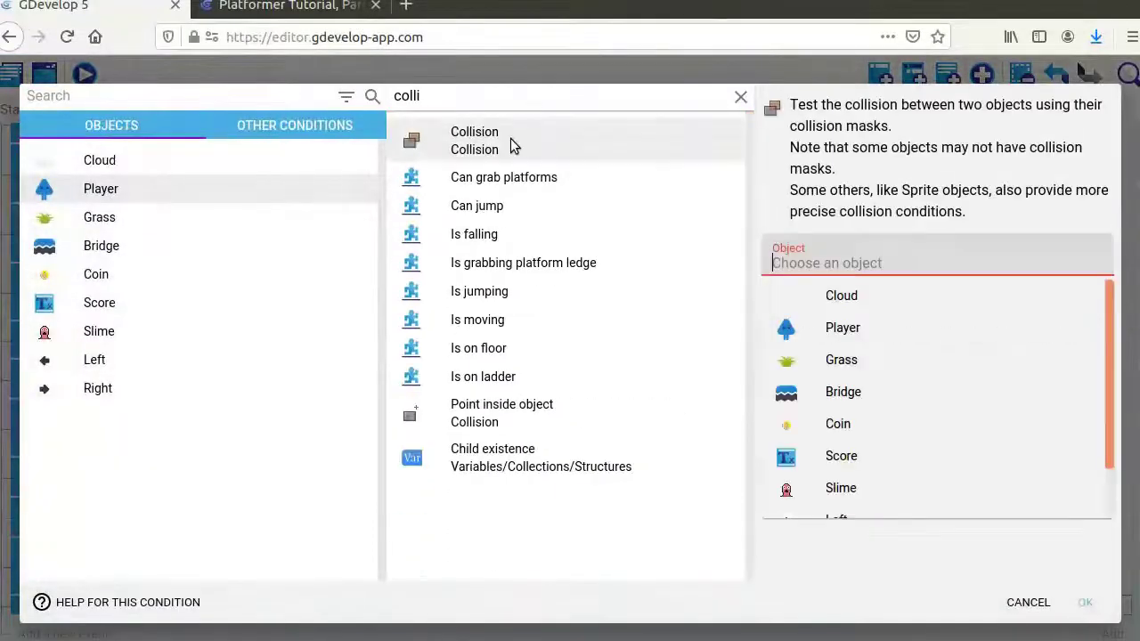
left_click(839, 417)
left_click(1085, 602)
left_click(89, 626)
left_click(98, 188)
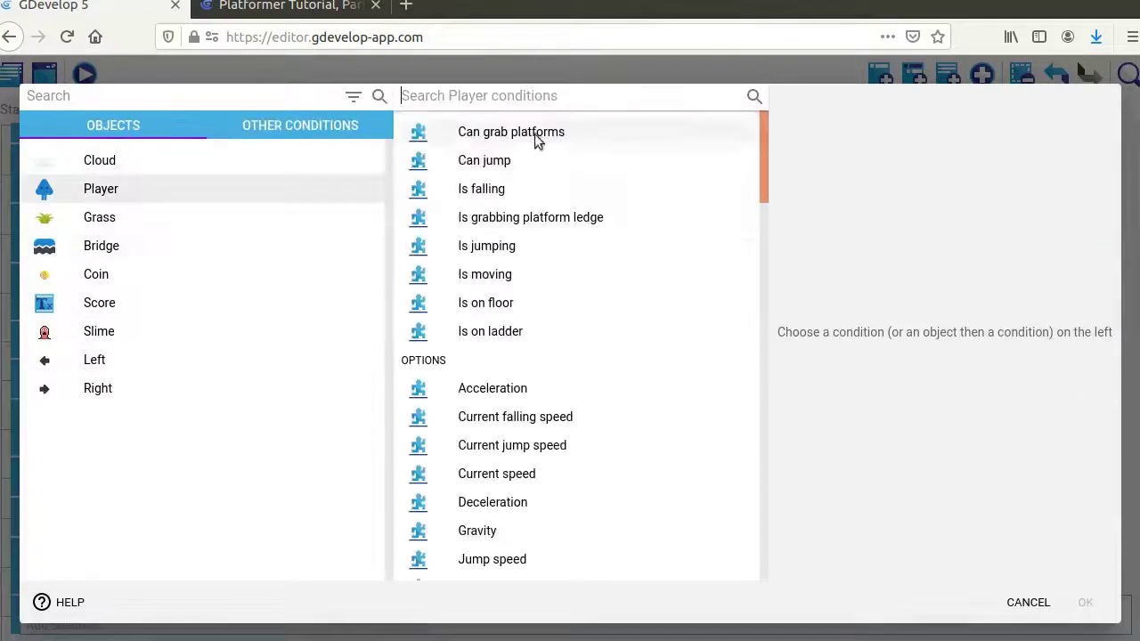
left_click(480, 300)
left_click(1084, 603)
Make the event delete the Player, then preview the scene
left_click(463, 606)
left_click(101, 188)
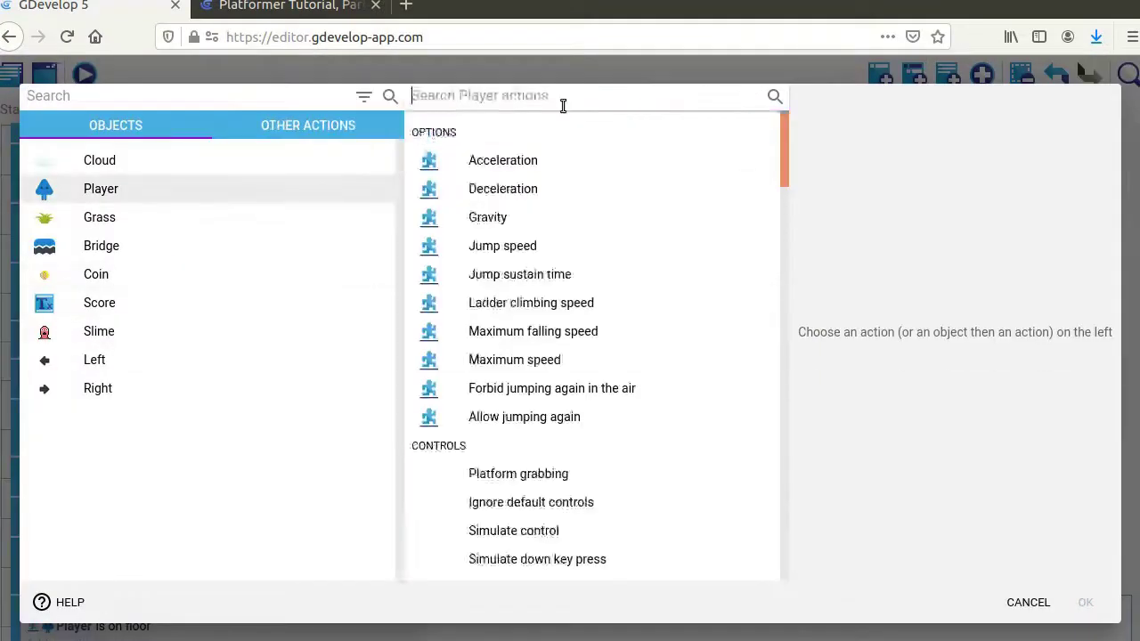
left_click(514, 140)
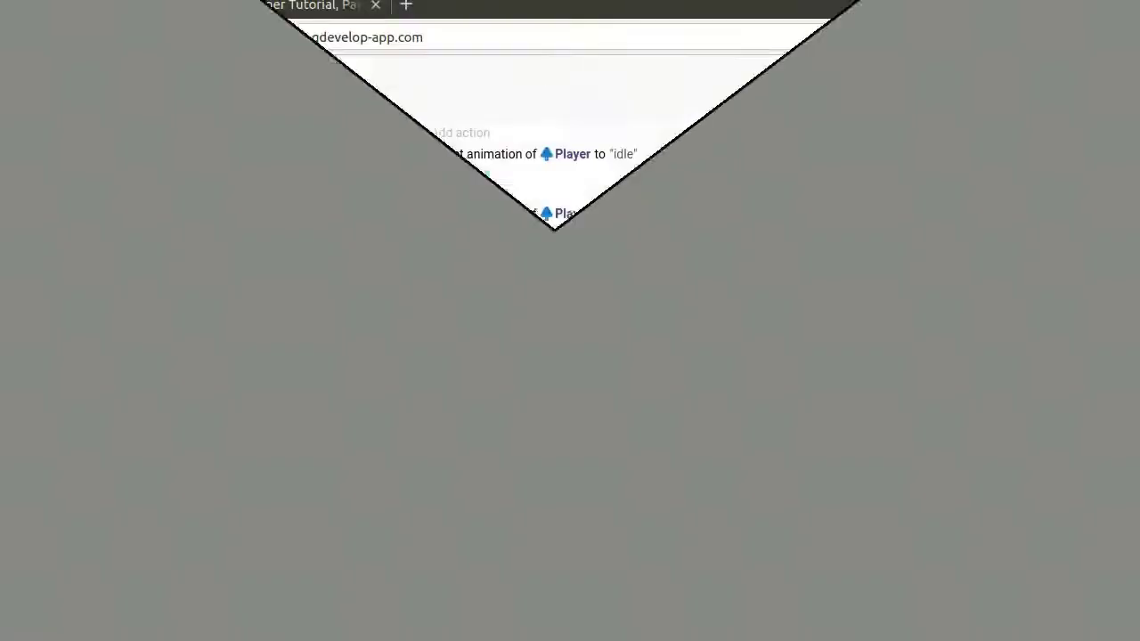
left_click(83, 74)
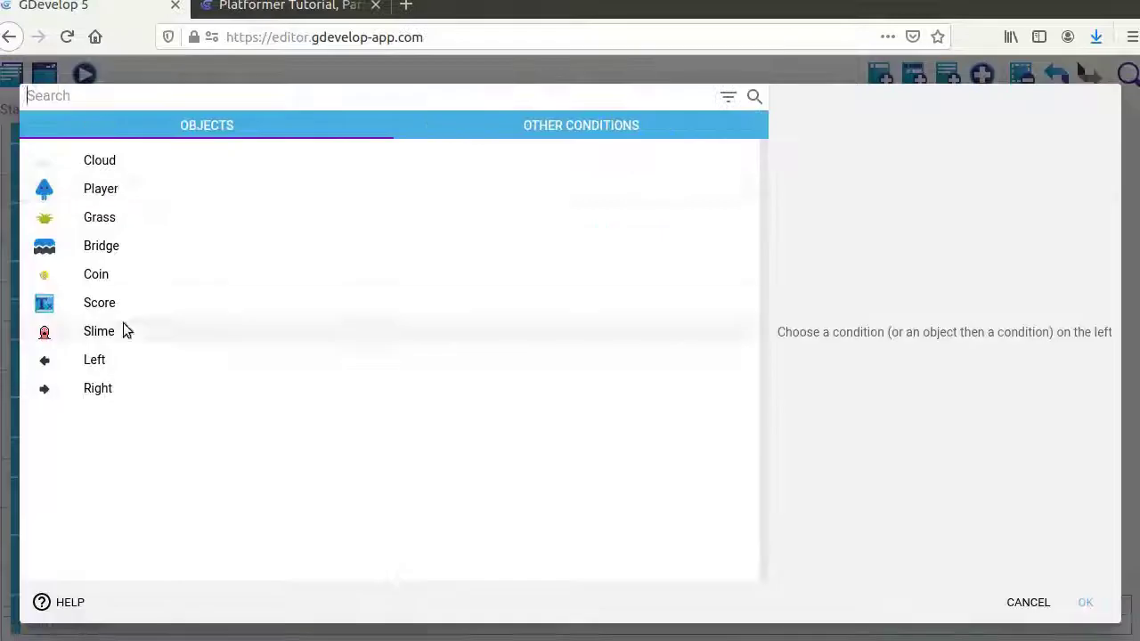
Set up the stomp event's Player–Slime collision condition
left_click(101, 189)
type("coll")
left_click(512, 147)
left_click(1077, 602)
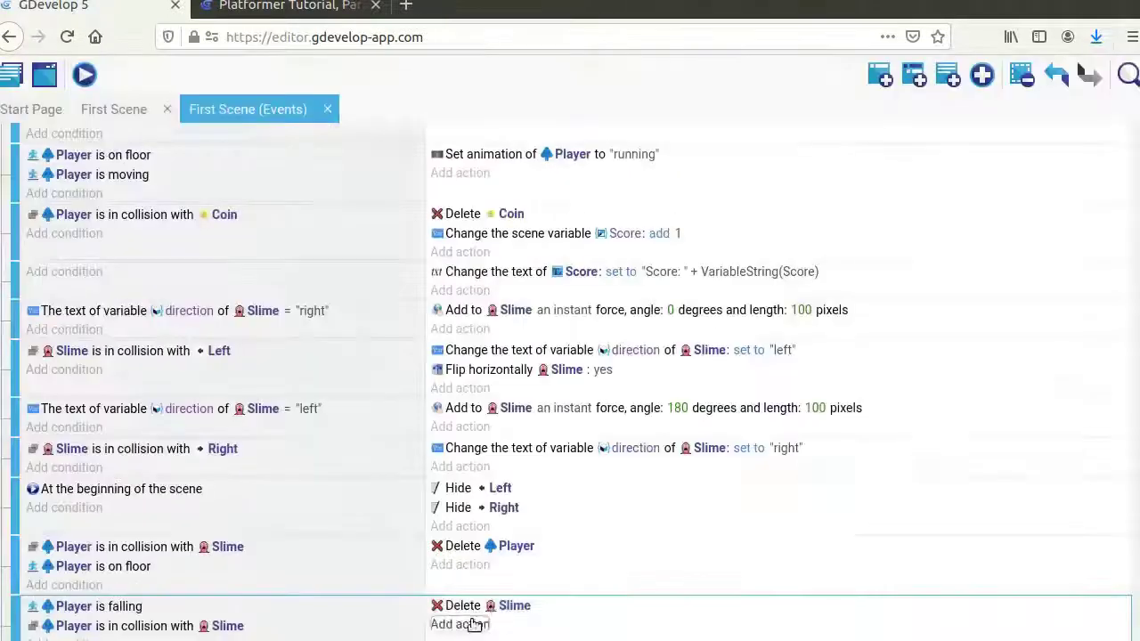
left_click(457, 618)
left_click(100, 189)
Add Player actions 'Allow jumping again' and 'Simulate jump key press', then preview
type("jum")
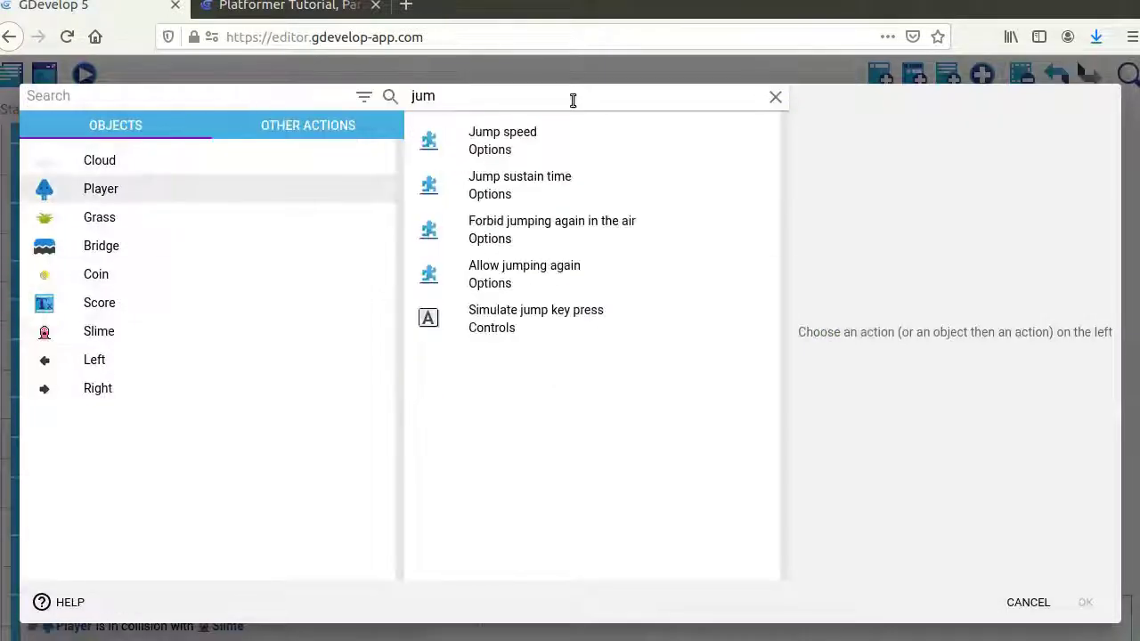
left_click(506, 272)
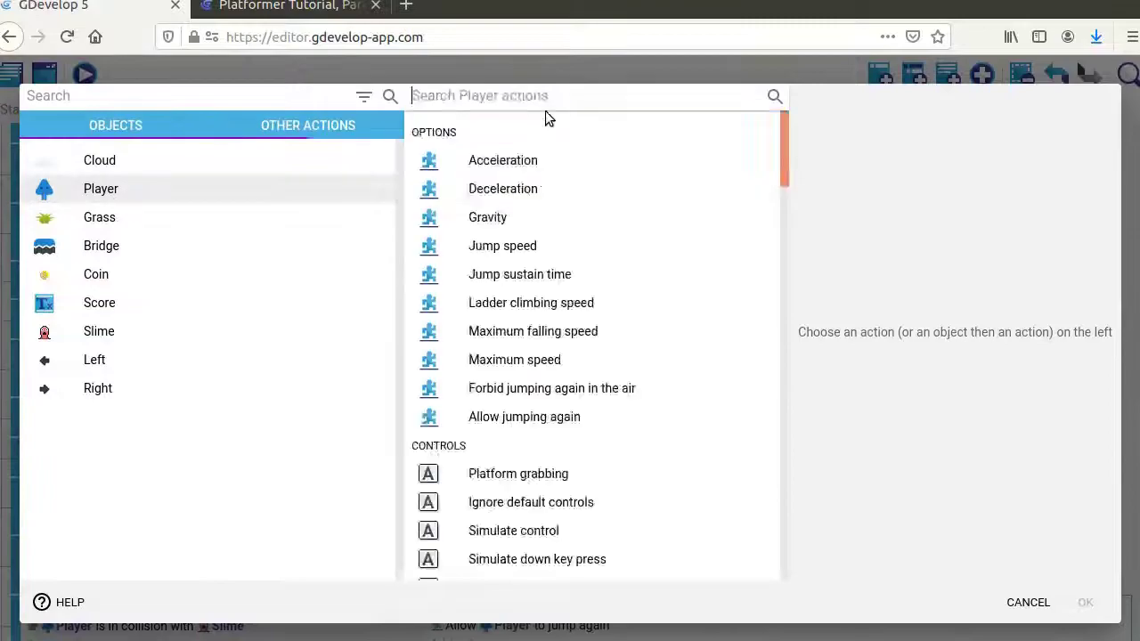
type("jump")
left_click(518, 317)
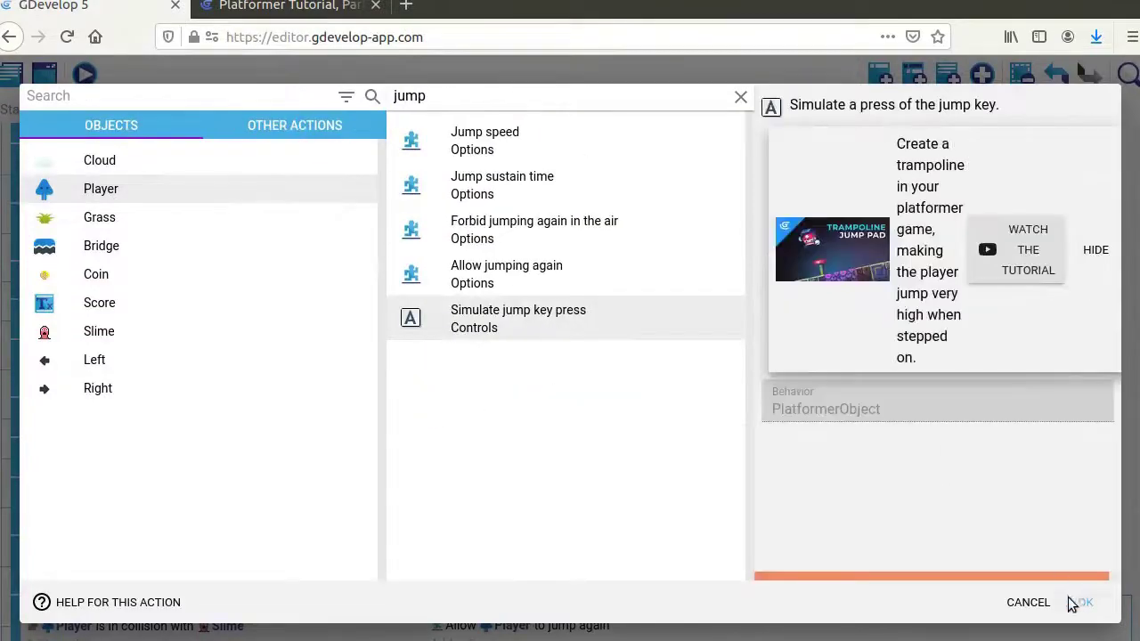
left_click(1078, 602)
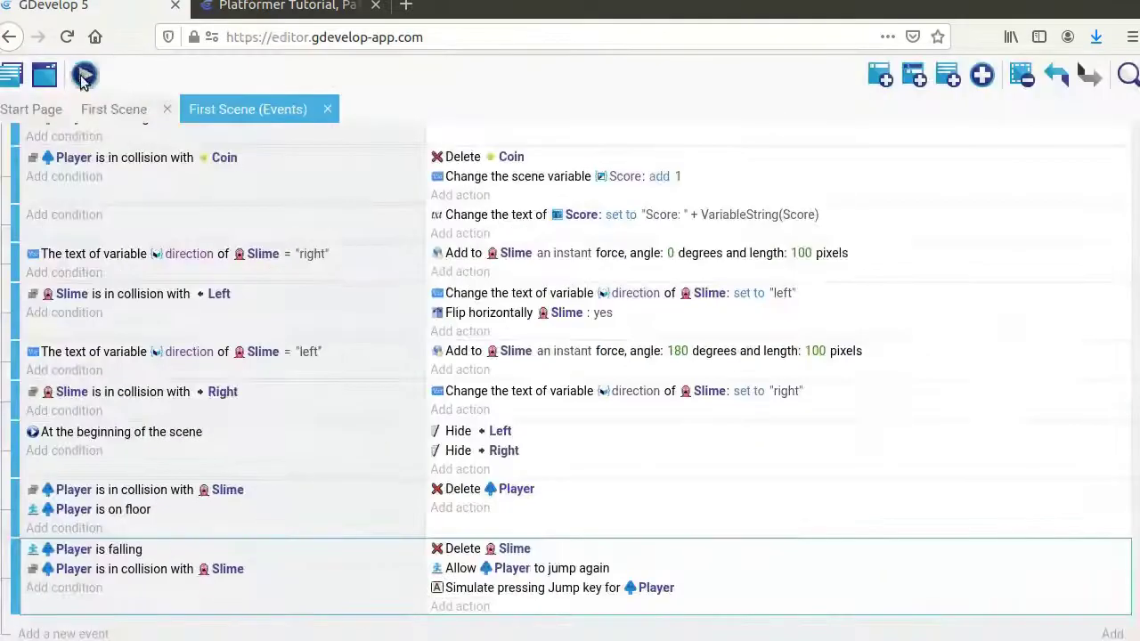
left_click(84, 73)
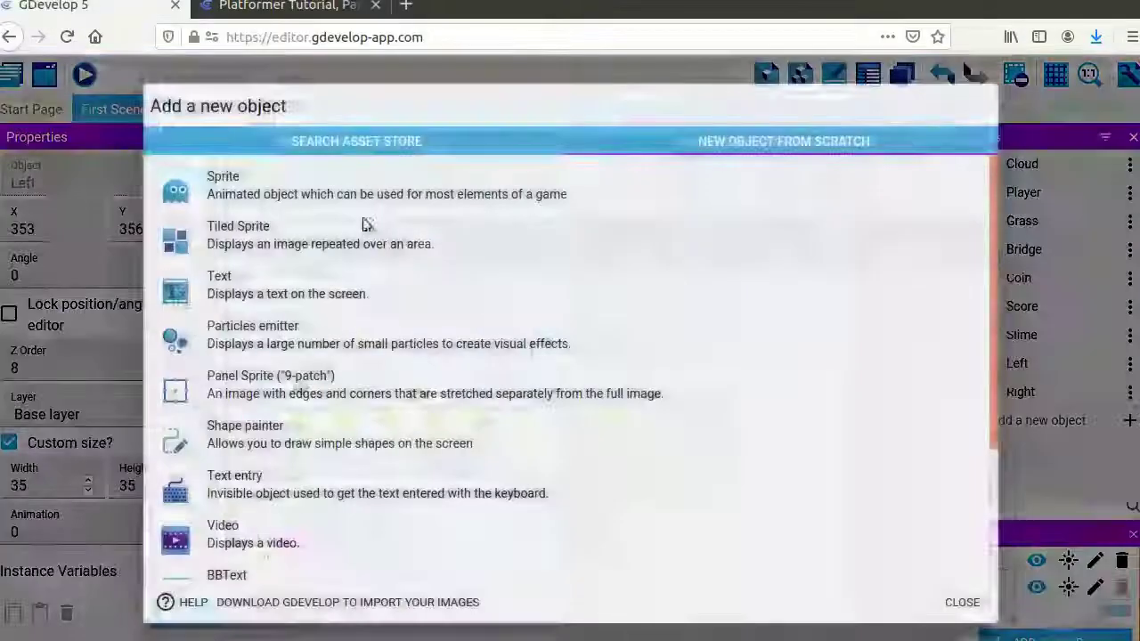
Create the Checkpoint sprite with a bush image from the library
left_click(331, 189)
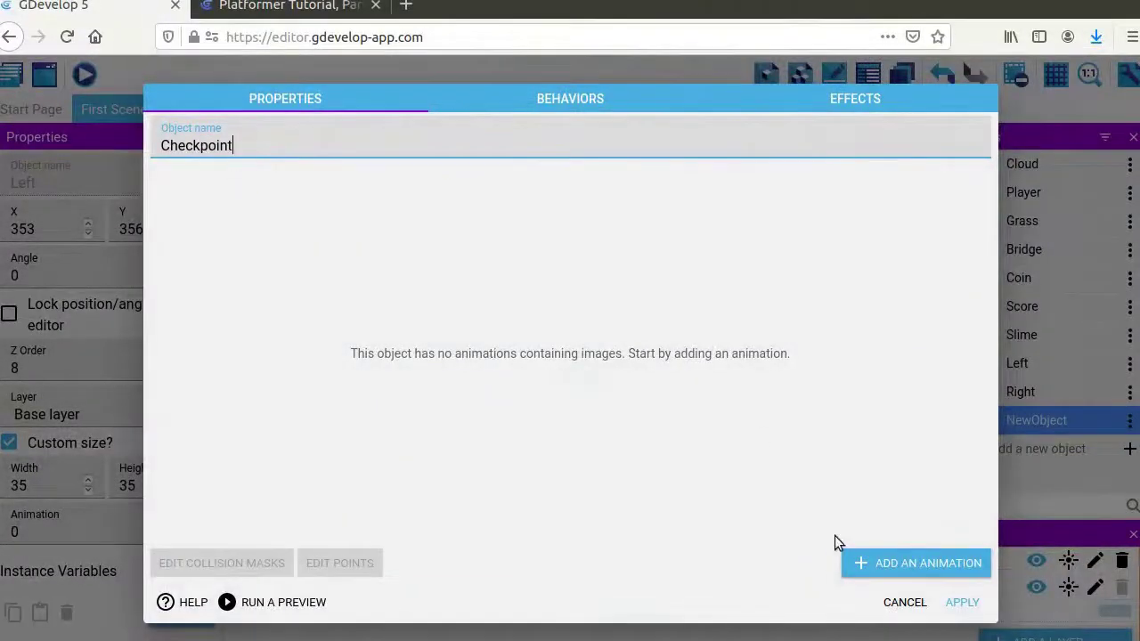
left_click(899, 563)
left_click(188, 262)
type("bush")
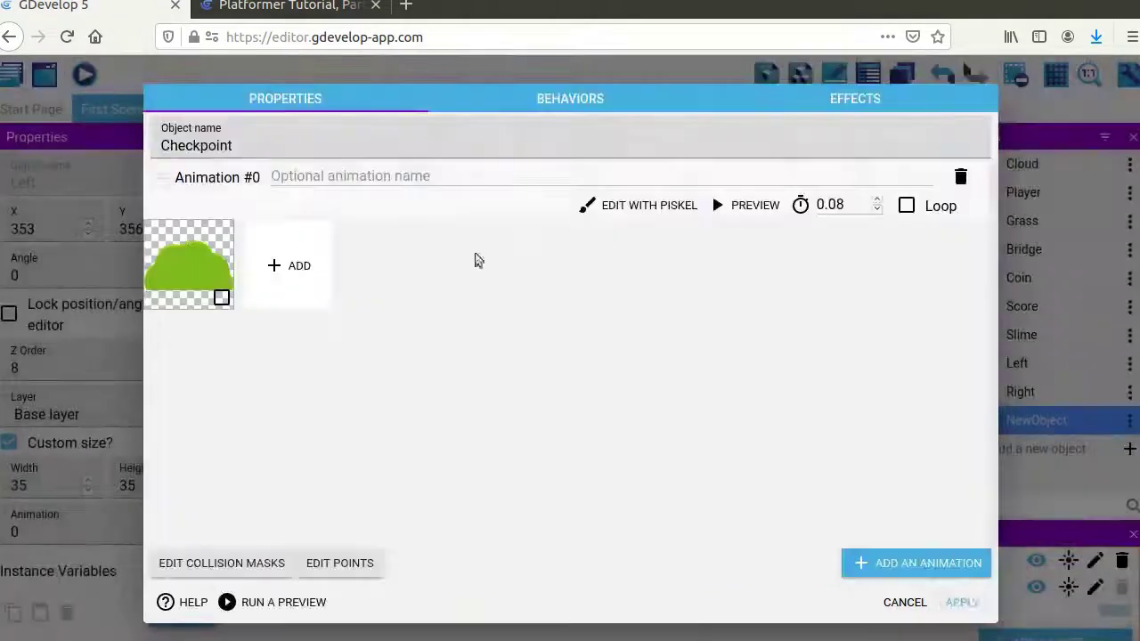
left_click(958, 602)
Place the bush, shrink it to 73×51, and move it to the grass's right end at 716, 342
left_click_drag(1038, 420, 642, 297)
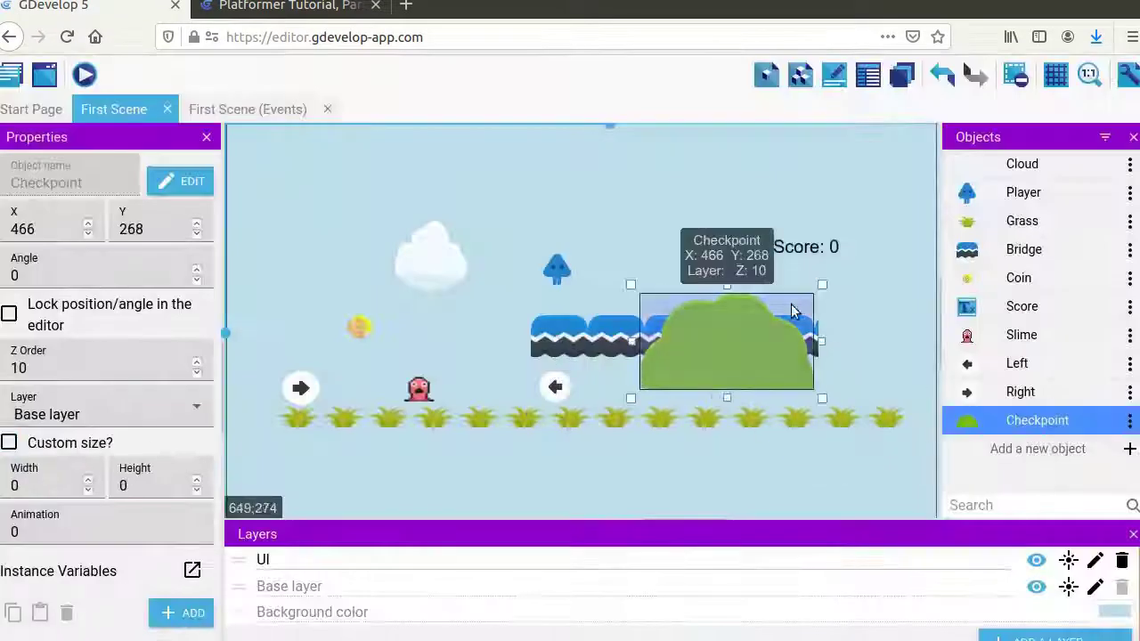
left_click_drag(793, 309, 688, 368)
left_click(854, 418)
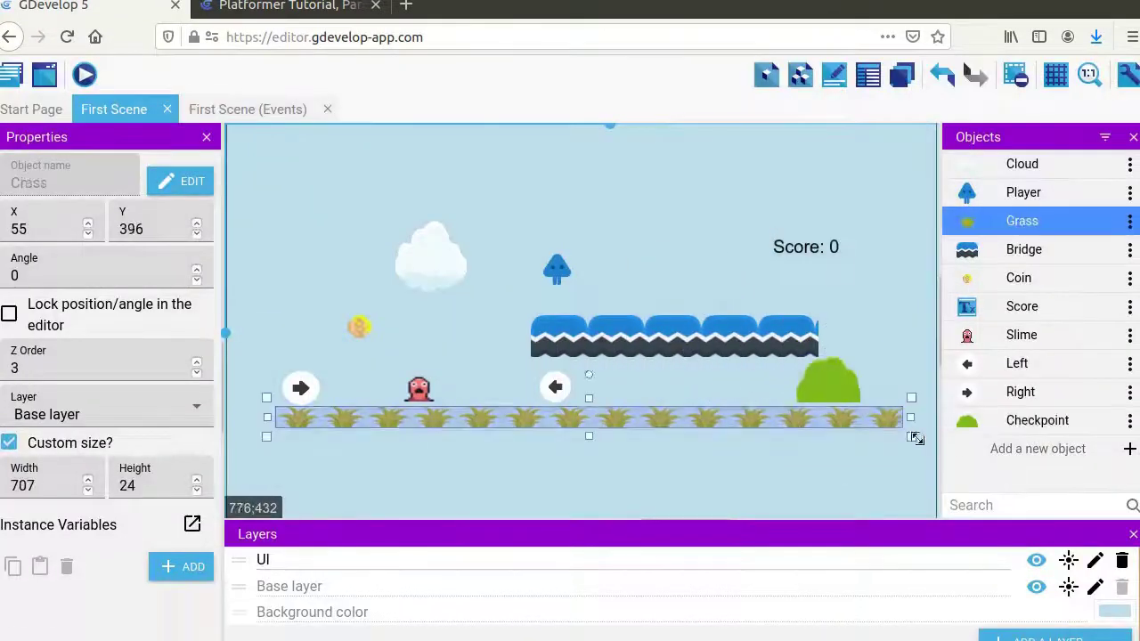
left_click_drag(828, 388, 935, 390)
left_click(733, 460)
left_click(884, 388)
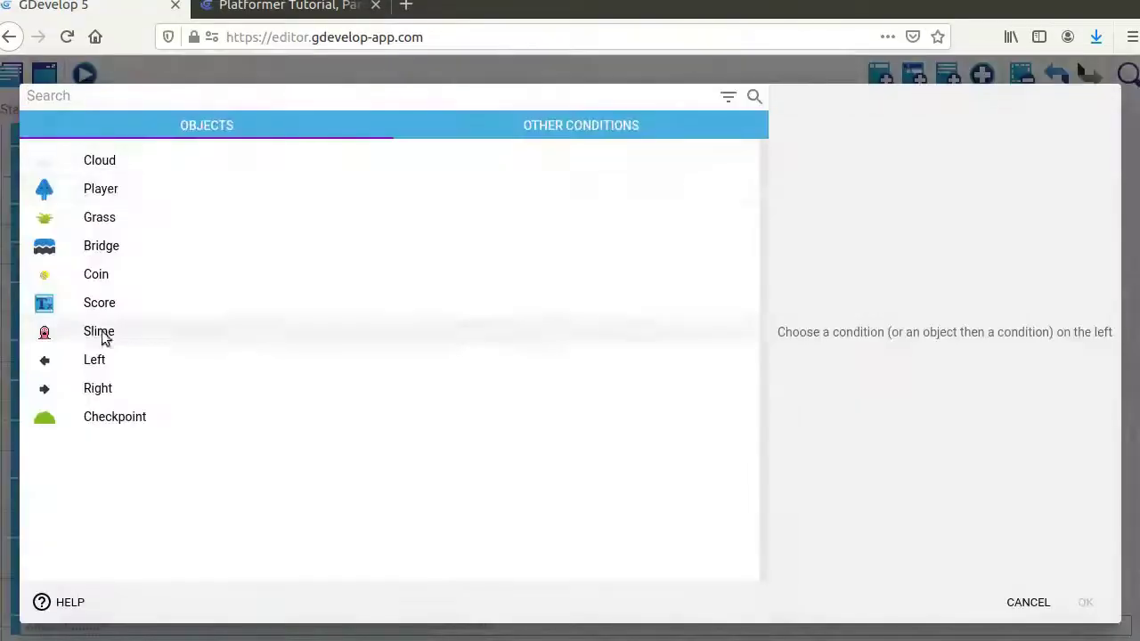
Add a Player–Checkpoint collision event storing Checkpoint.X() and Checkpoint.Y() in CheckpointX and CheckpointY
left_click(101, 188)
type("coll")
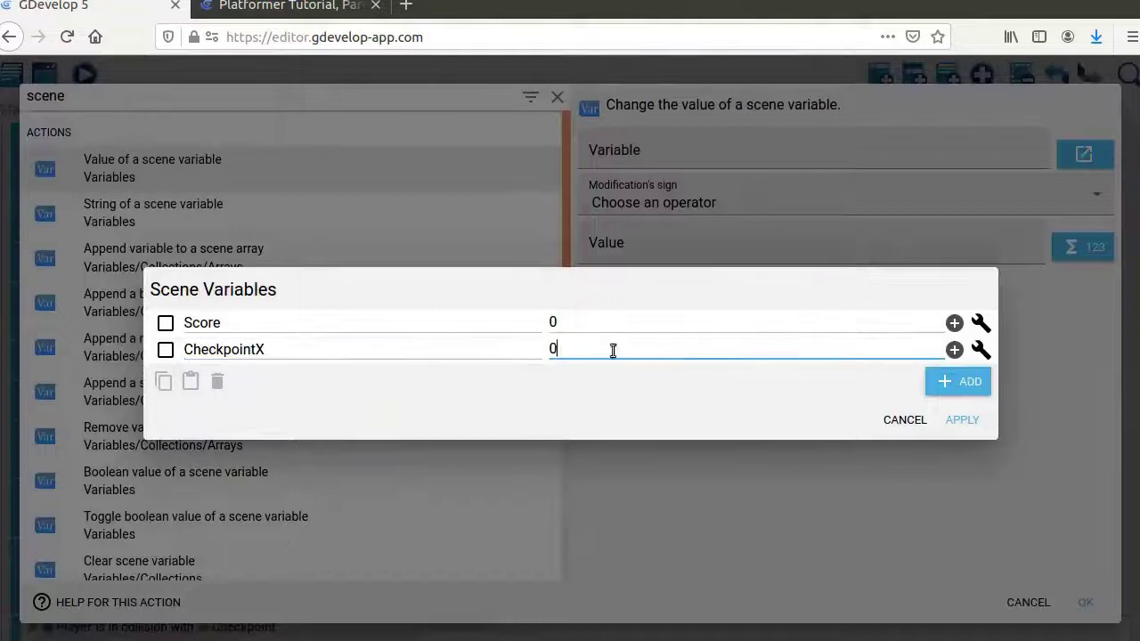
type("Checp")
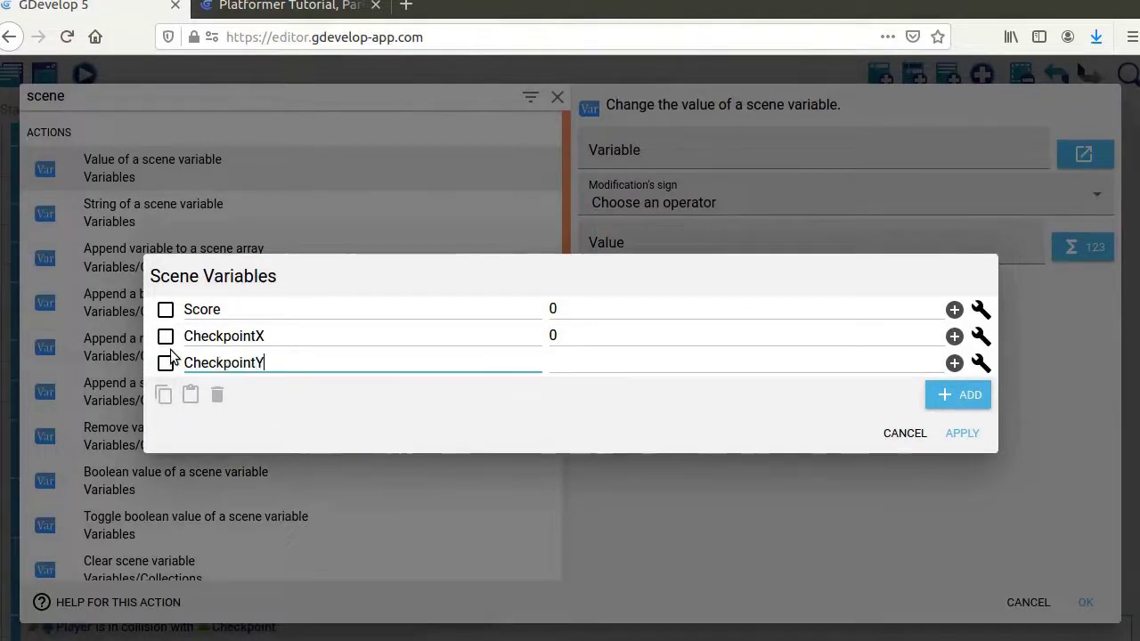
left_click(961, 433)
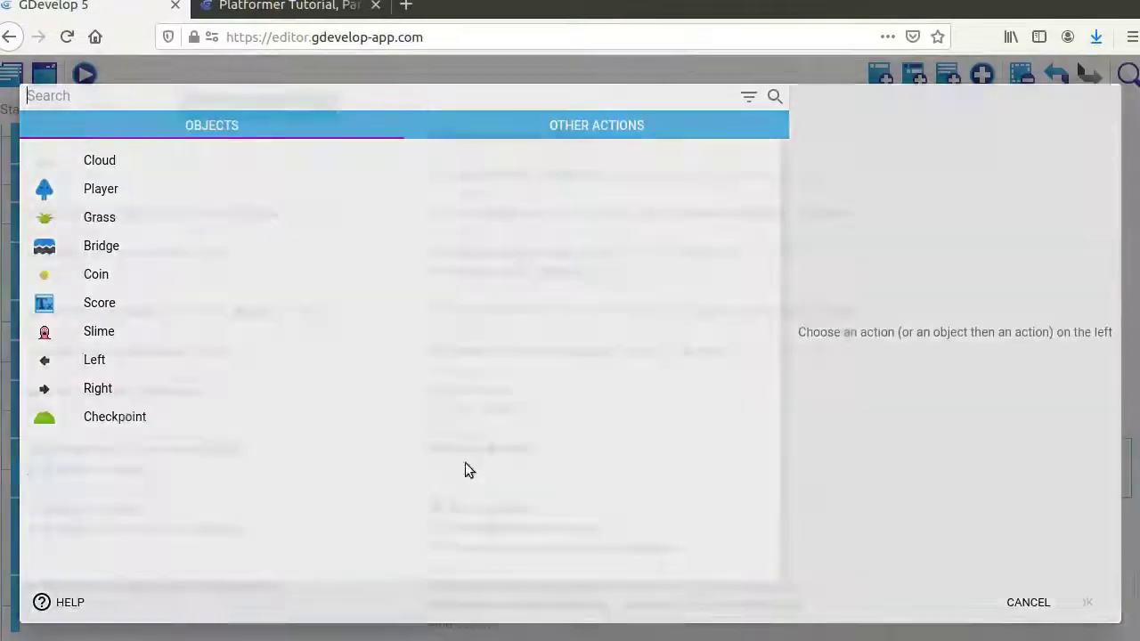
Add a Player position action to the Player–Slime event with X set to scene variable CheckpointX
left_click(101, 189)
left_click(529, 96)
type("posi")
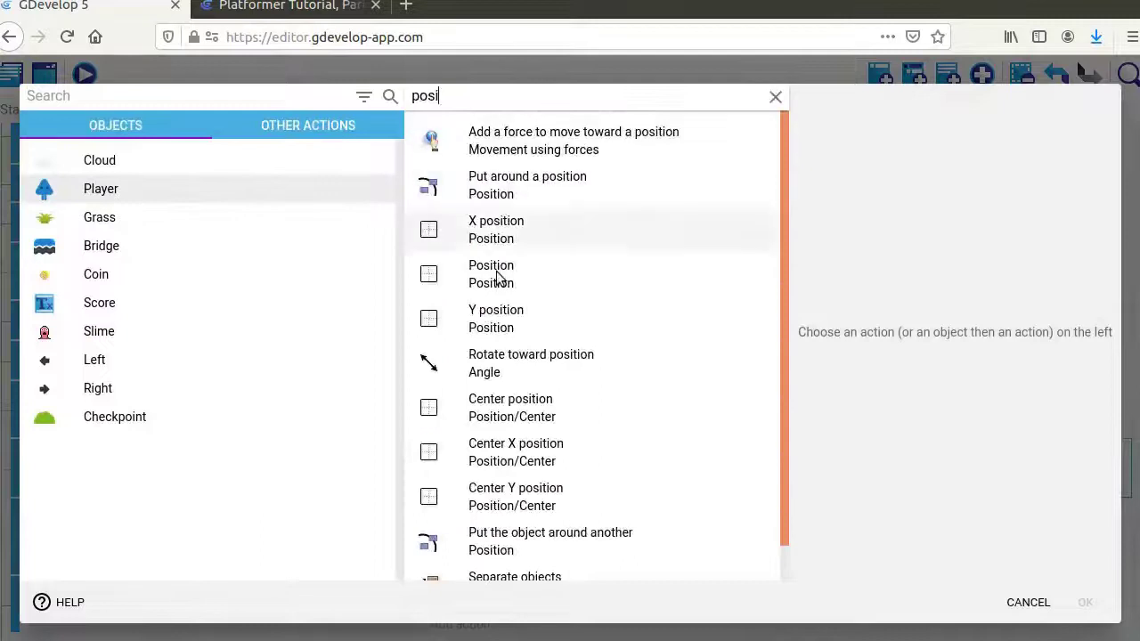
left_click(497, 277)
left_click(840, 178)
left_click(840, 205)
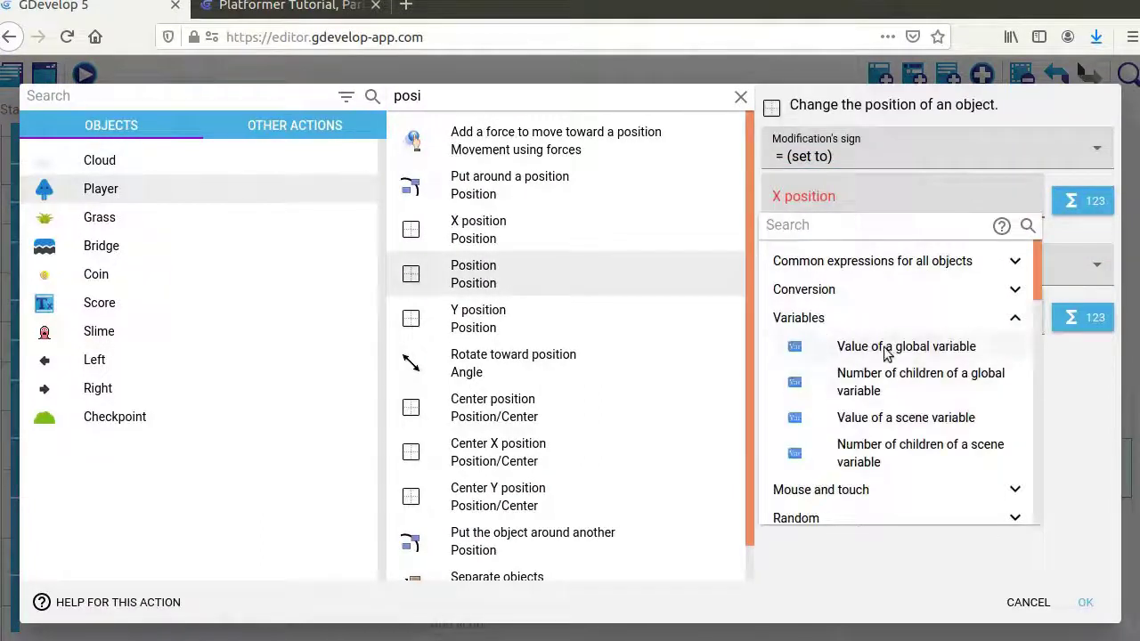
left_click(886, 353)
key("Escape")
left_click(955, 192)
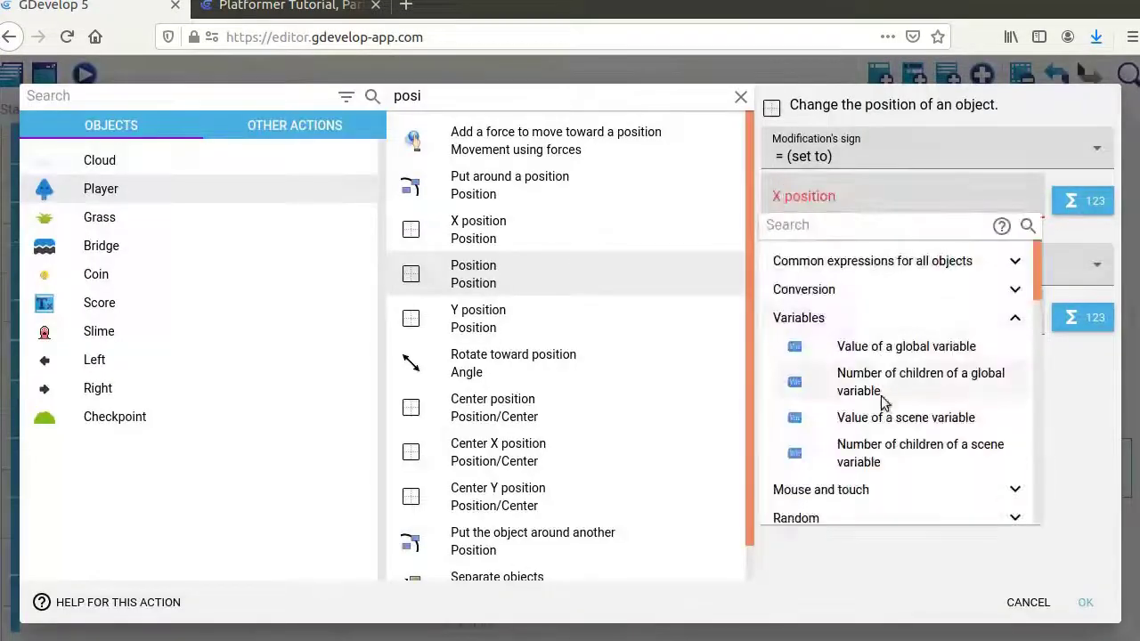
left_click(890, 418)
left_click(961, 508)
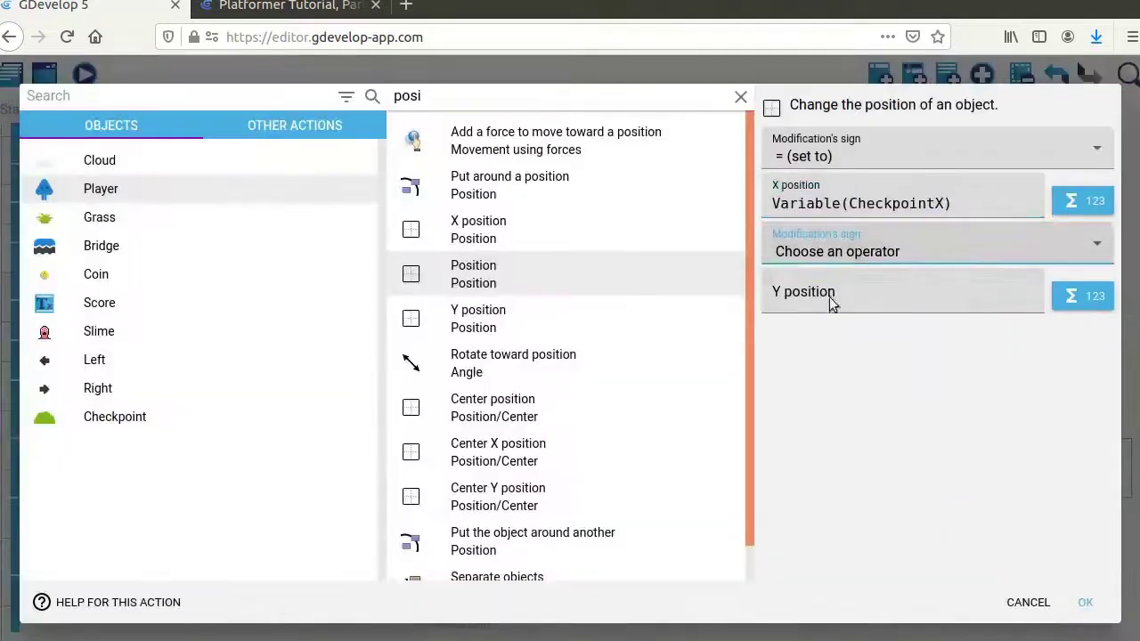
Set the position's Y to scene variable CheckpointY, remove the Delete Player action, and preview
left_click(949, 303)
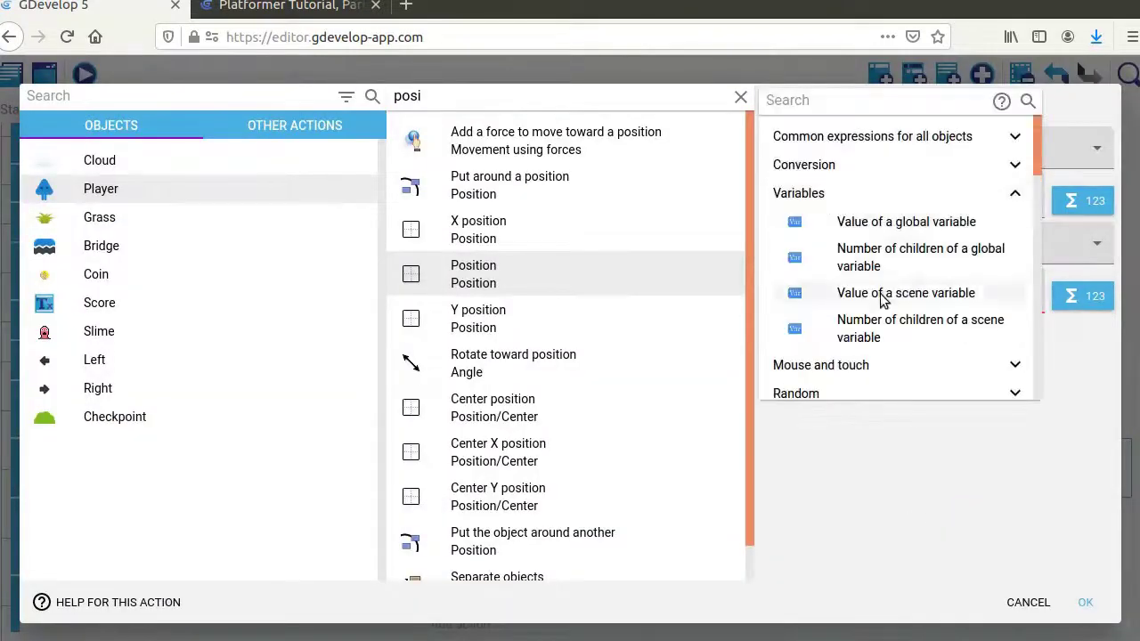
left_click(881, 293)
left_click(232, 377)
left_click(965, 511)
left_click(1085, 602)
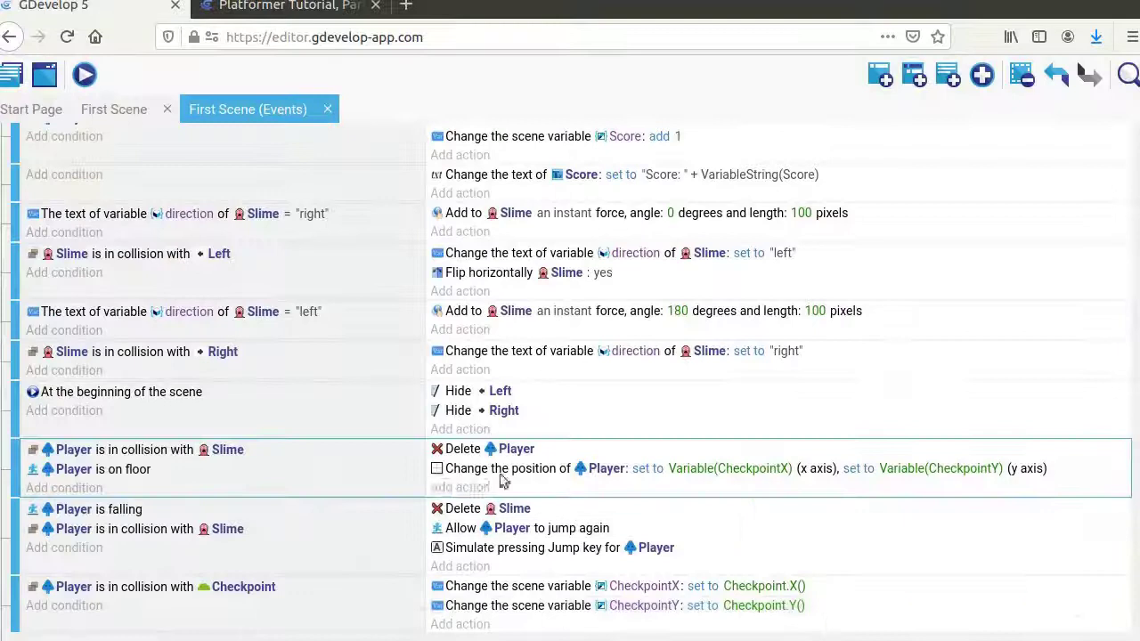
left_click(585, 552)
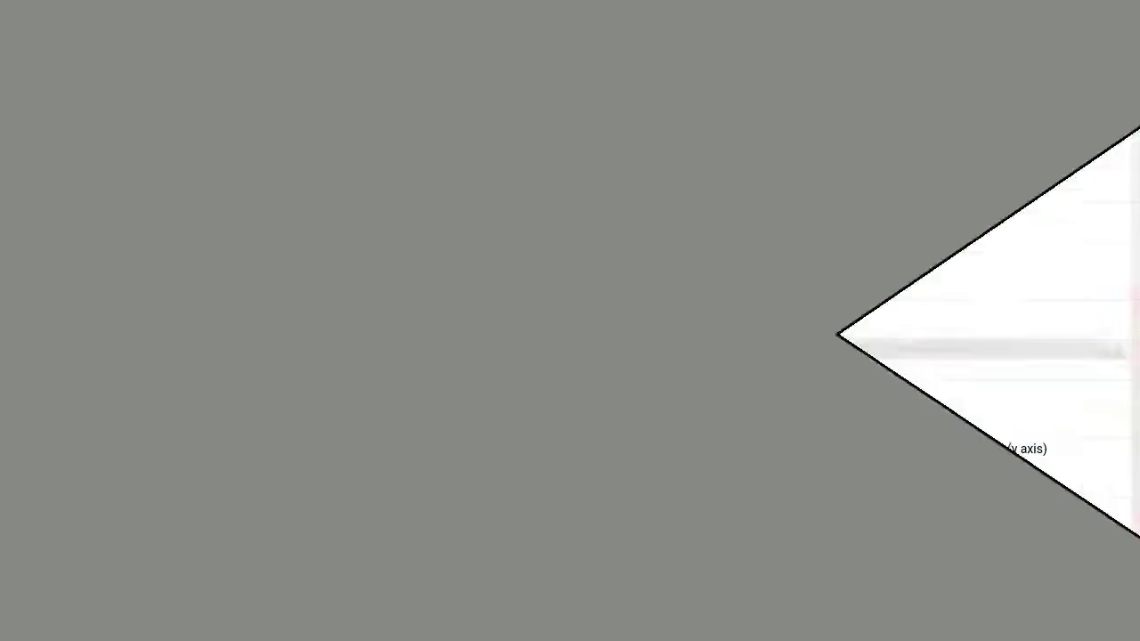
left_click(85, 75)
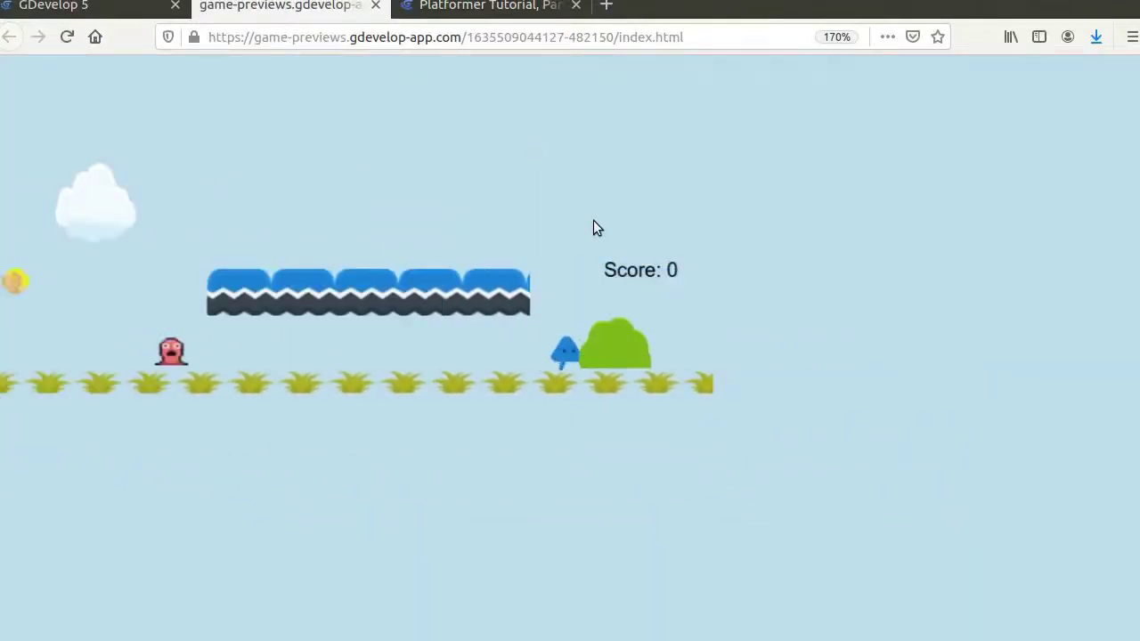
At scene start, position the Player at Checkpoint.X(), Checkpoint.Y(), then preview with F5
key("Right")
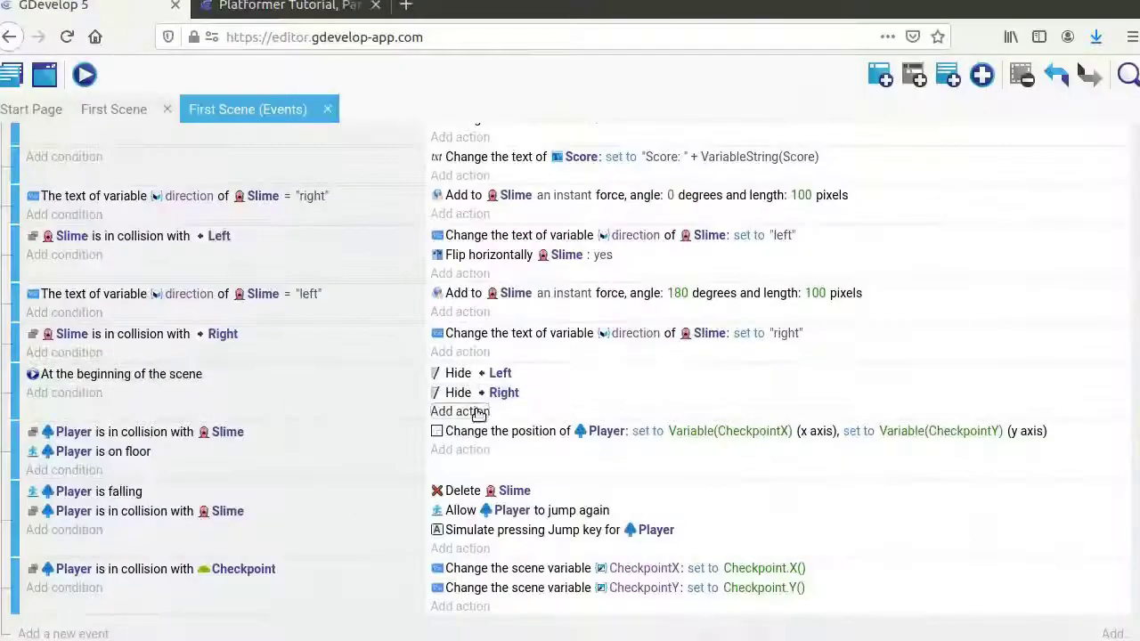
left_click(459, 410)
type("posi")
left_click(572, 269)
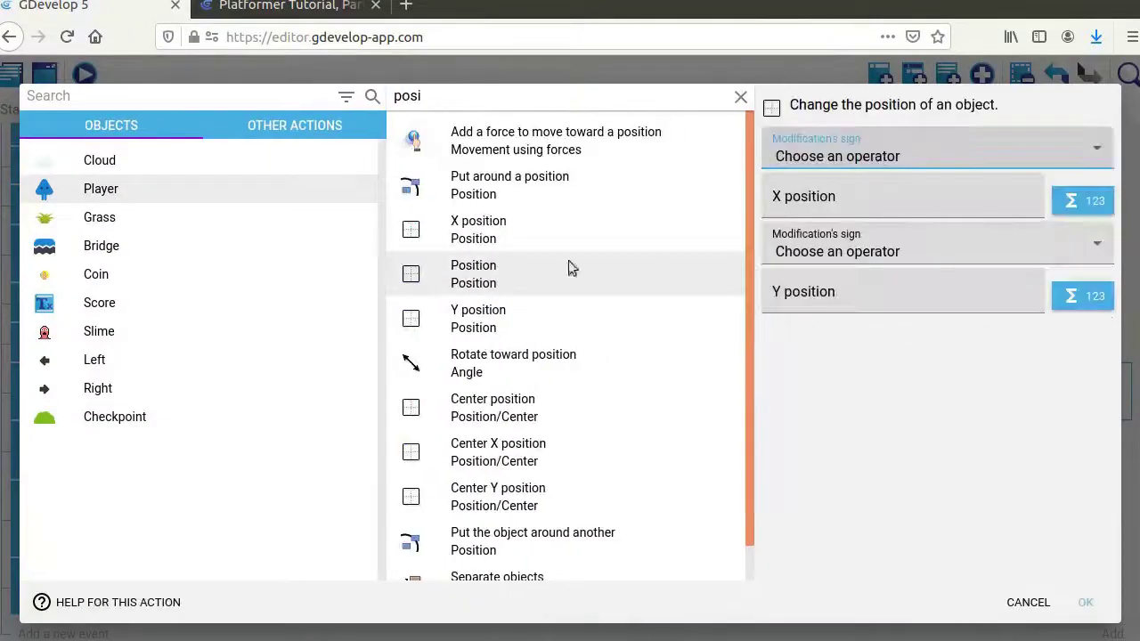
left_click(881, 205)
type("Checkpoint.X()")
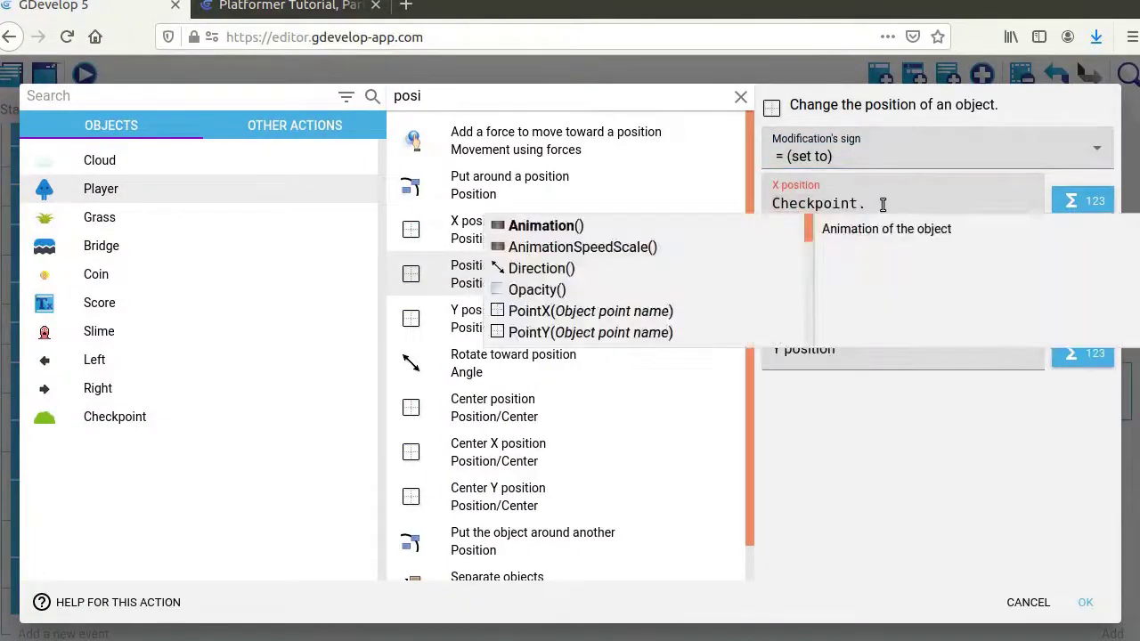
left_click(896, 304)
type("Checkpoint.Y(")
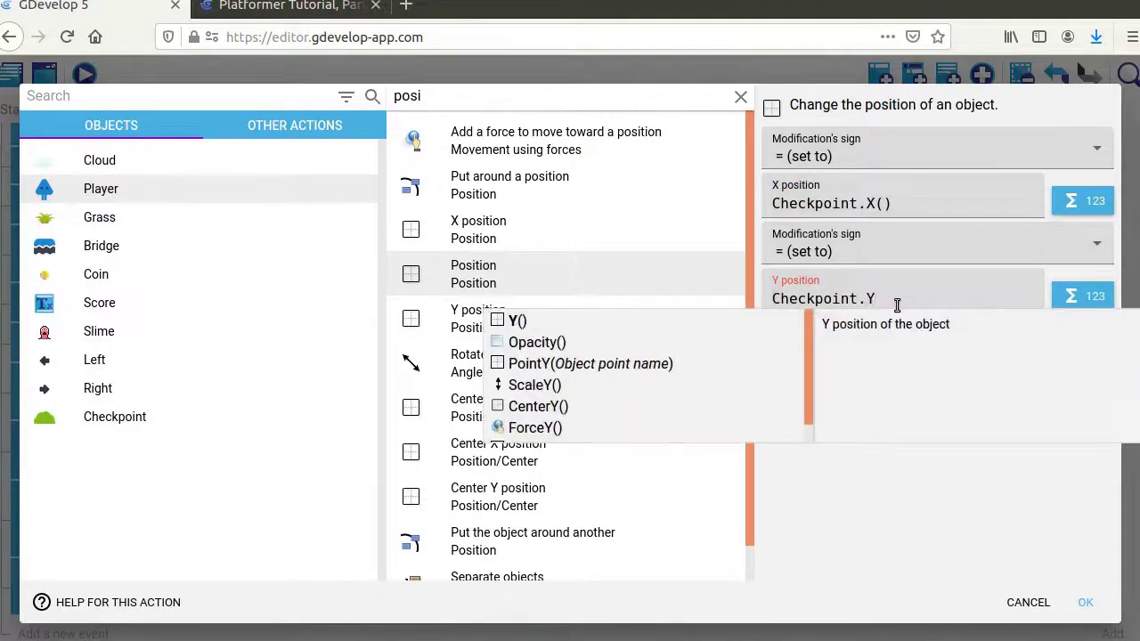
left_click(1086, 604)
key("F5")
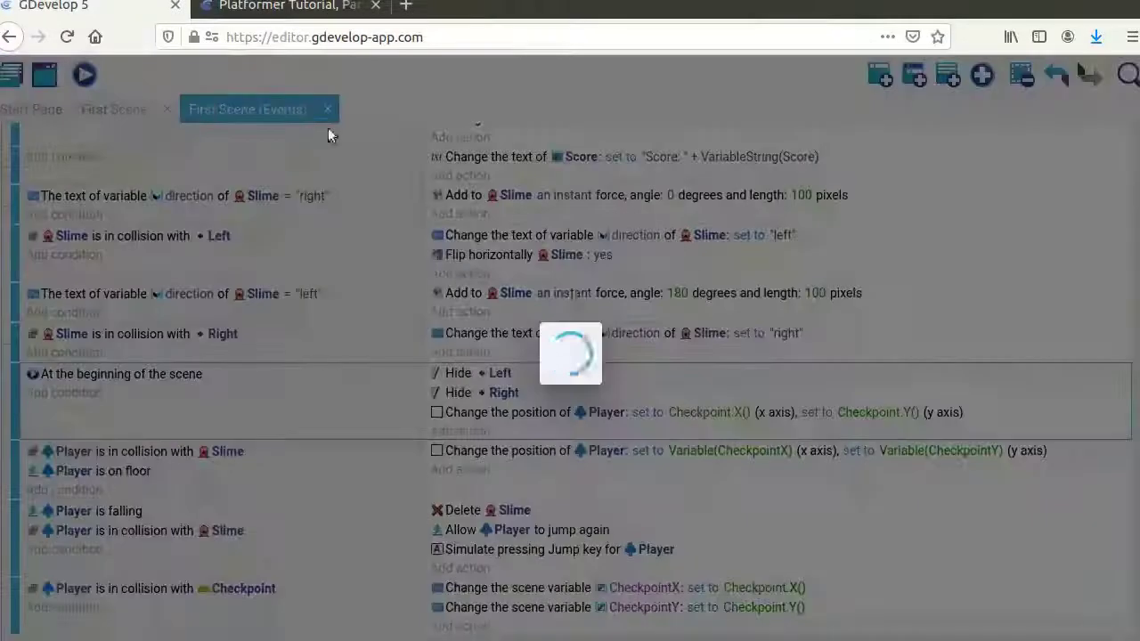
Run the Player left and right, jump onto the bridge, and leap to grab the coin
key("Right")
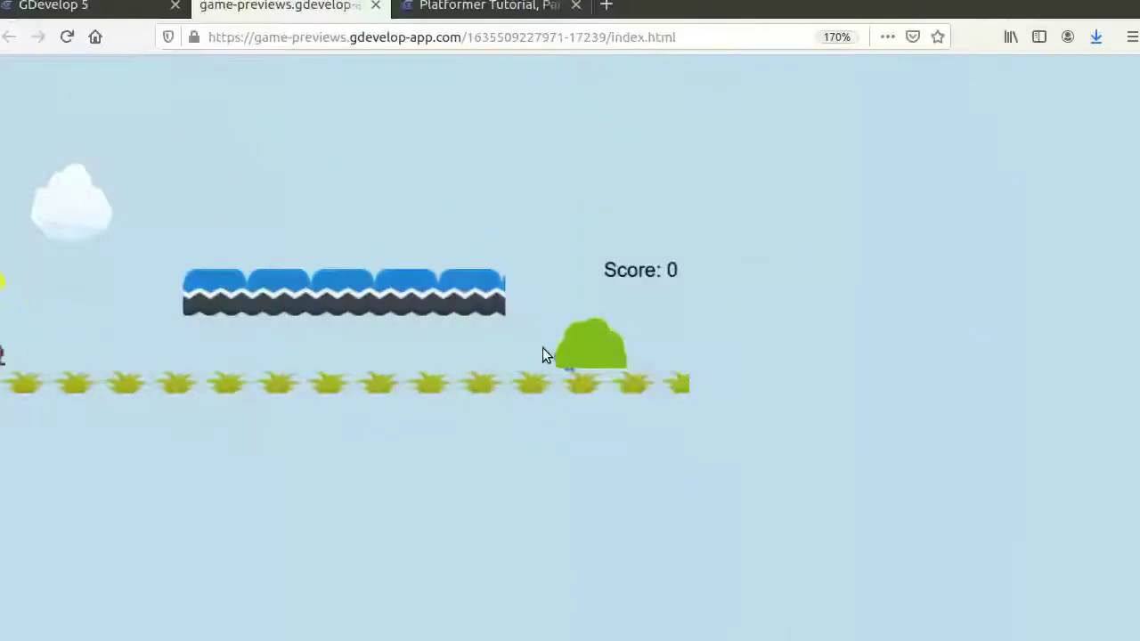
key("Left")
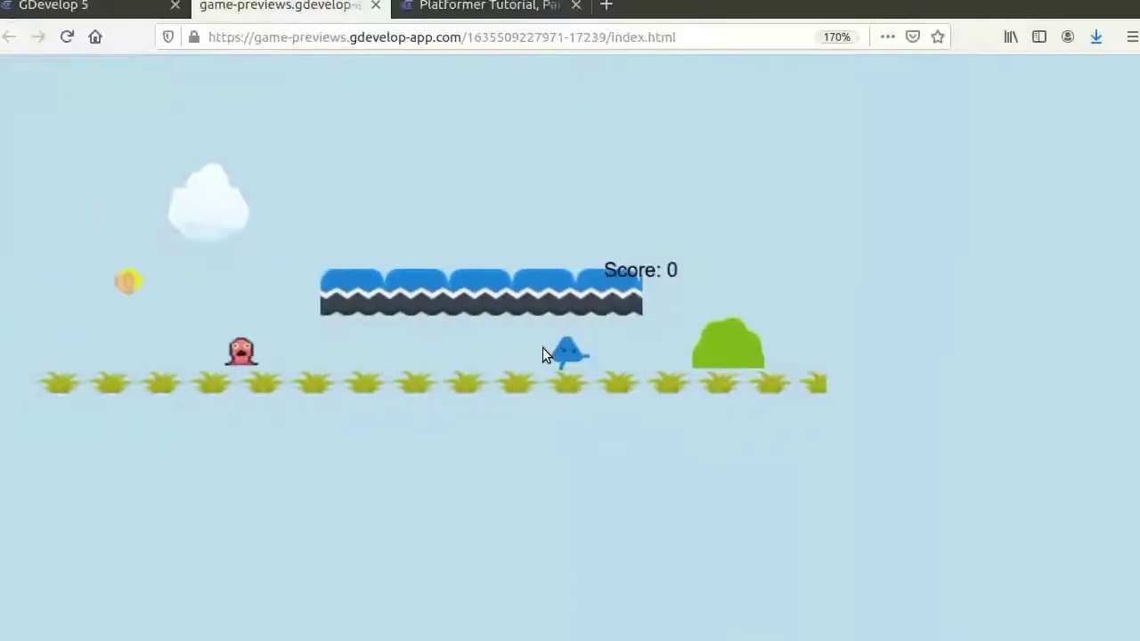
key("Right")
key("space")
key("Left")
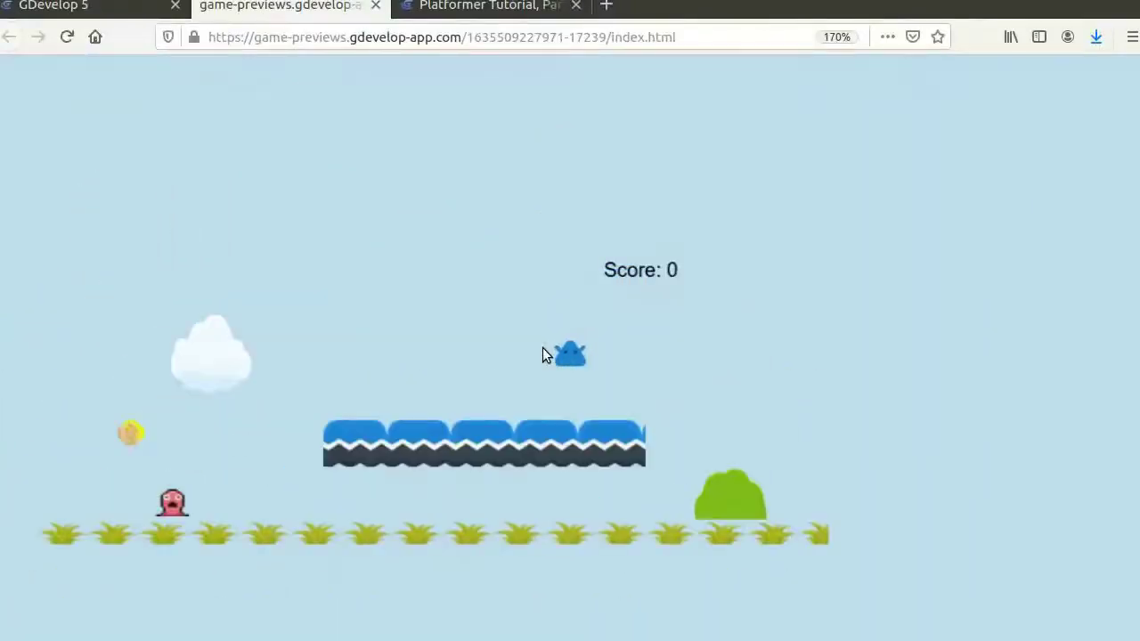
key("Left")
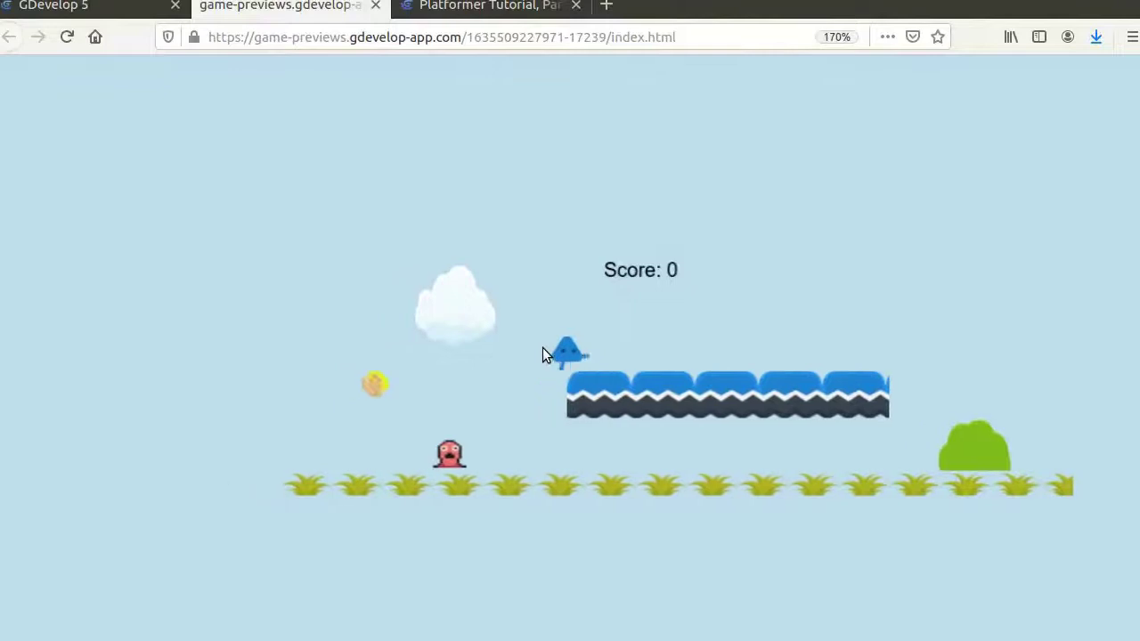
key("Left")
key("space")
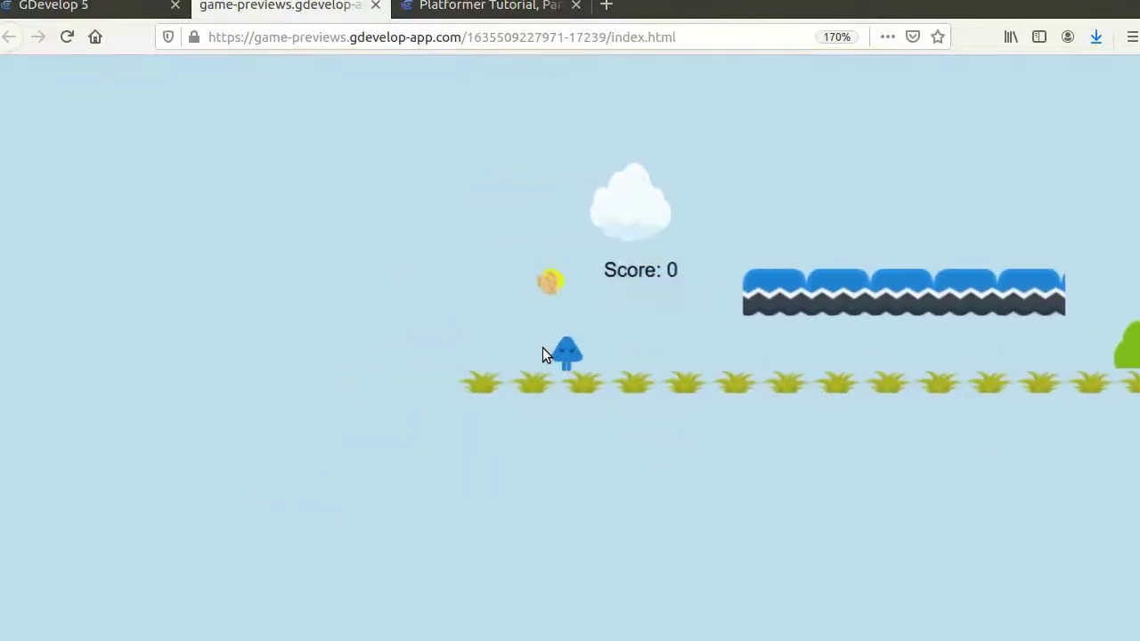
key("space")
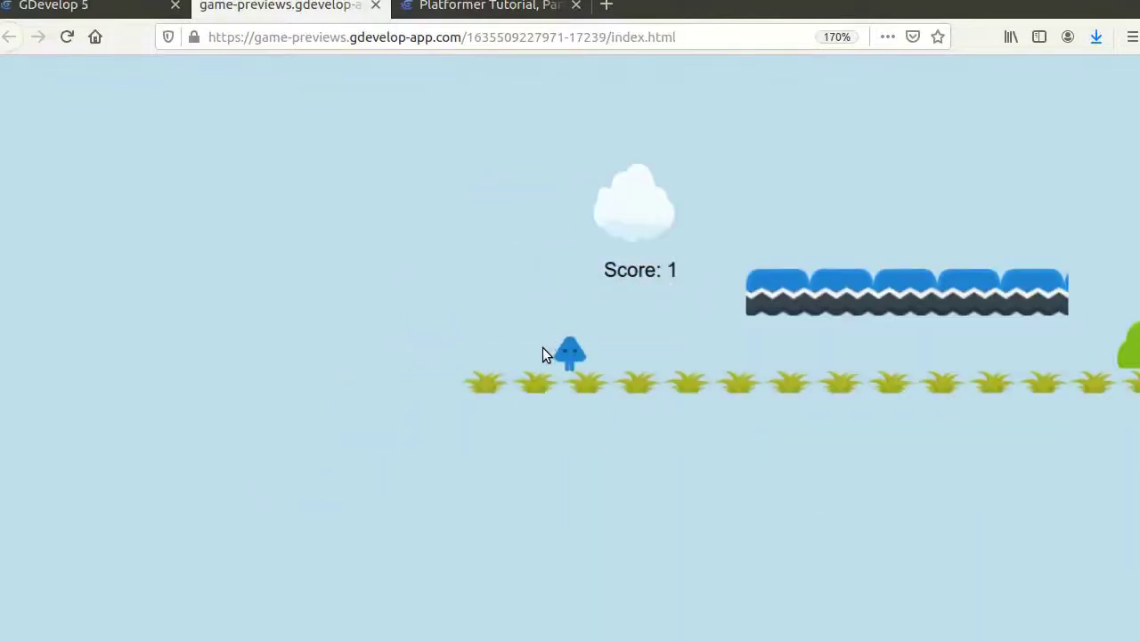